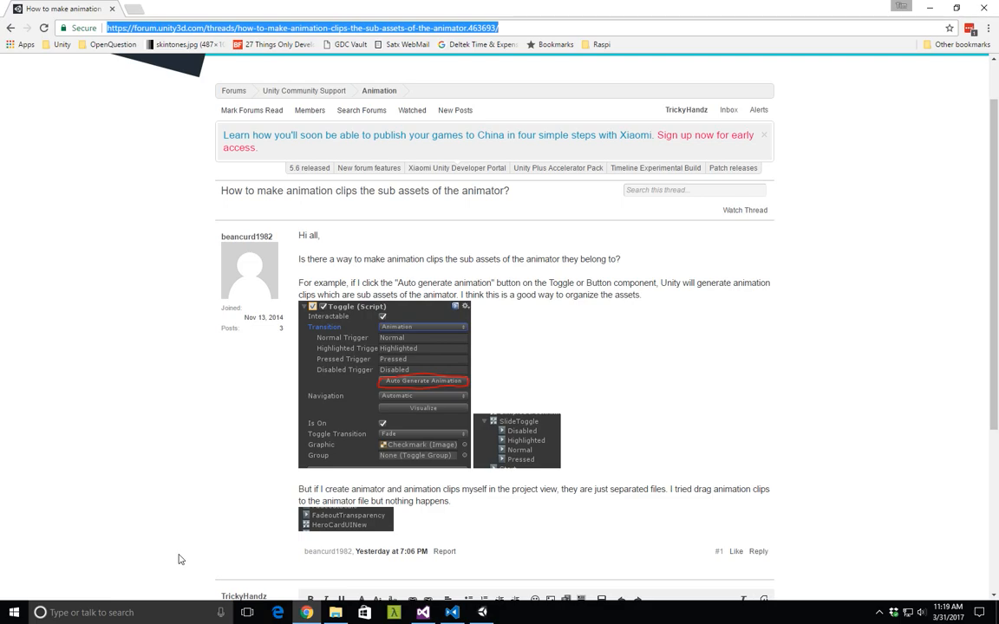
Switch to the Unity editor and add a UI Button to the scene
click(485, 614)
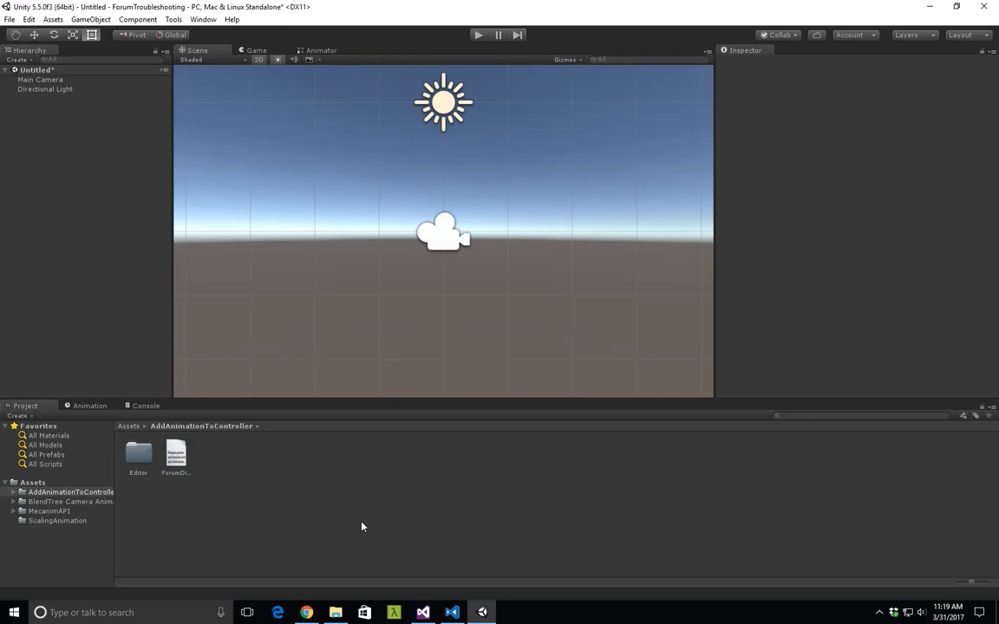
right_click(23, 147)
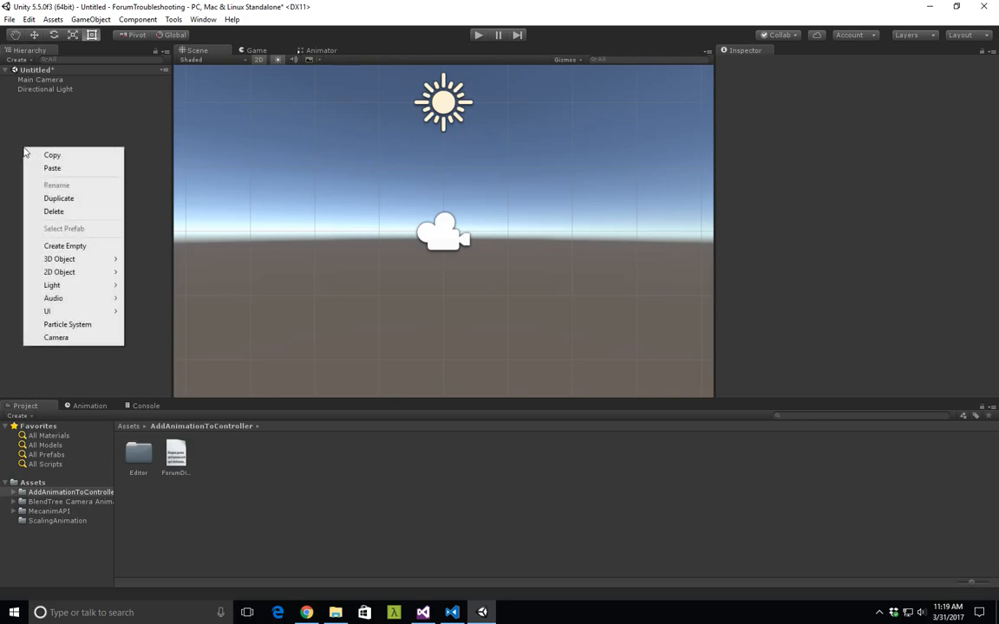
mouse_move(74, 310)
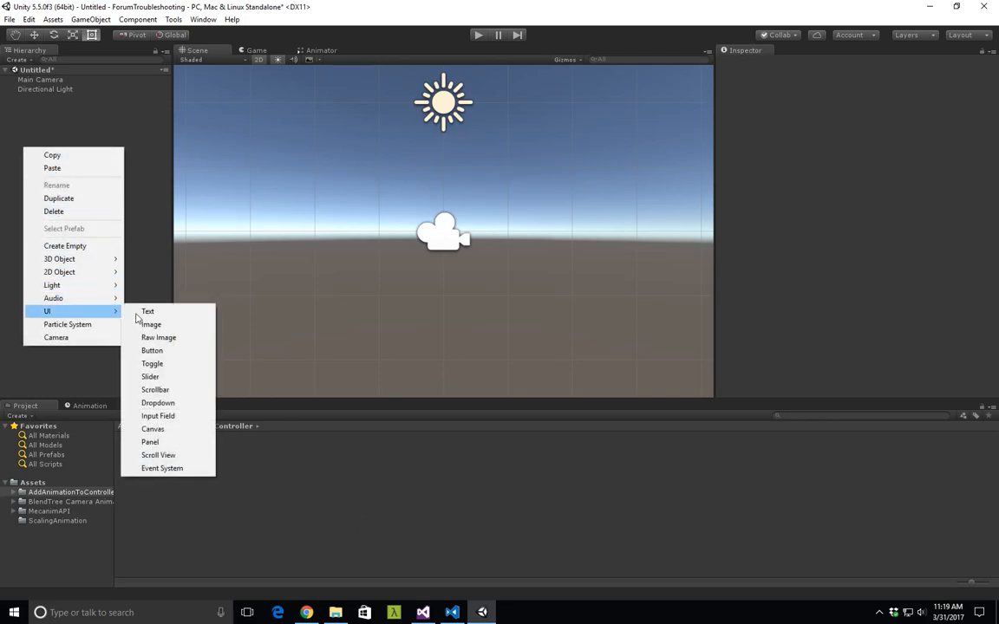
click(165, 351)
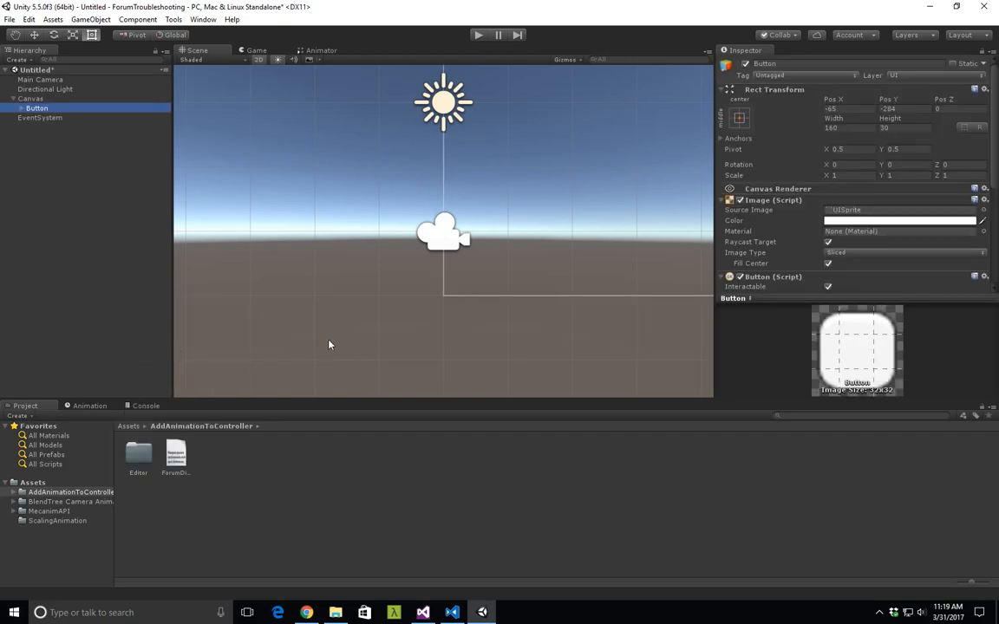
Set the button's transition to Animation and auto-generate its animations, saving Button.controller in the AddAnimationToController folder
scroll(741, 187, down, 4)
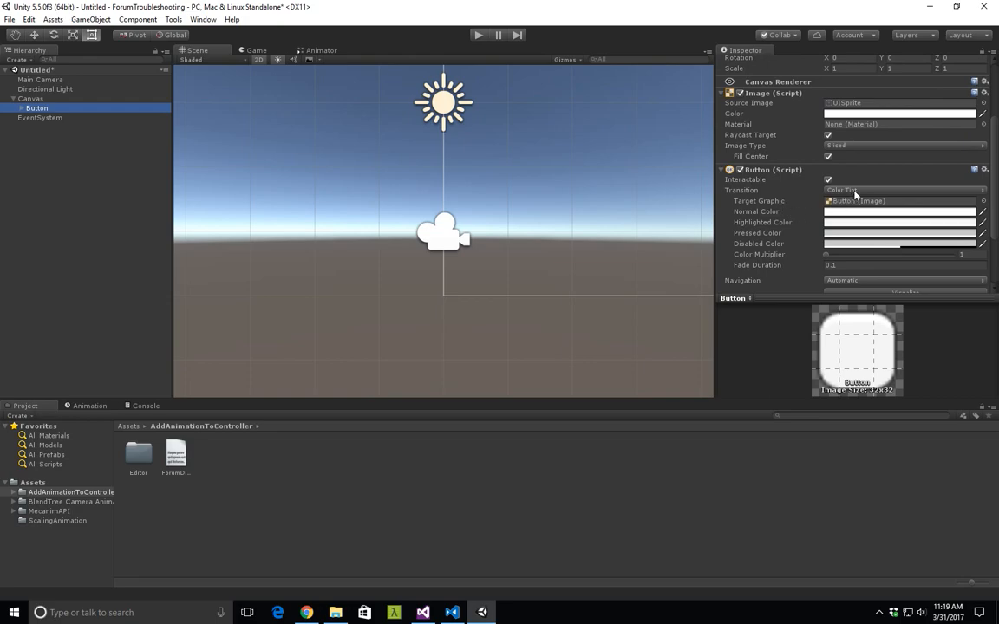
click(854, 191)
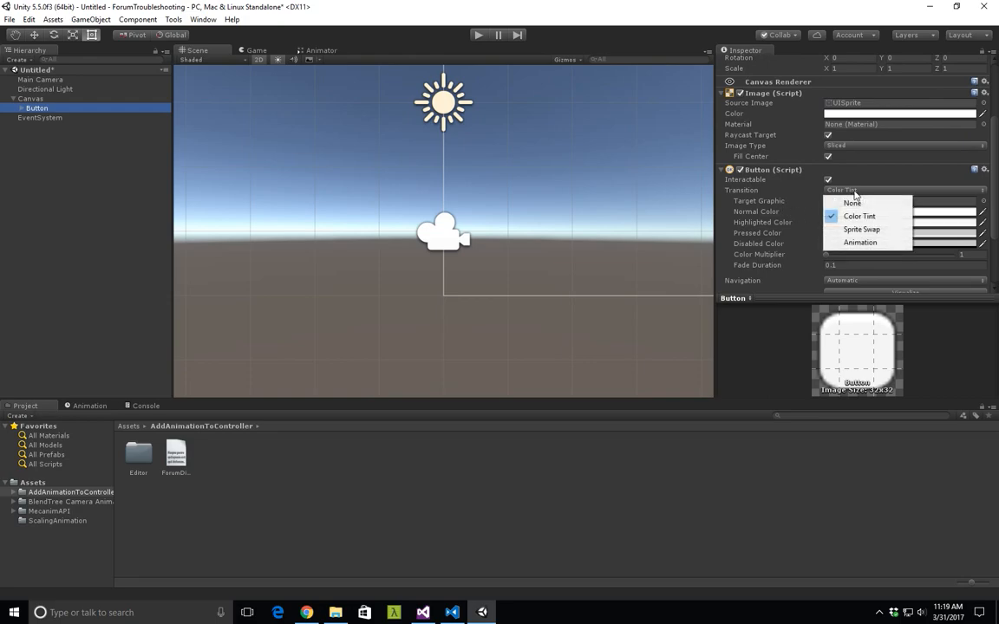
click(854, 243)
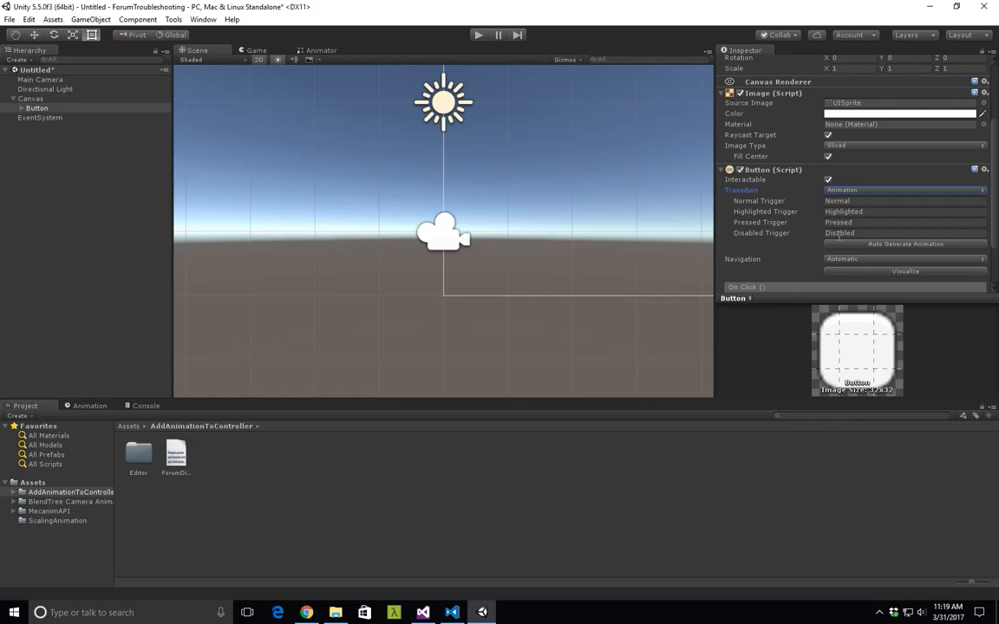
click(942, 250)
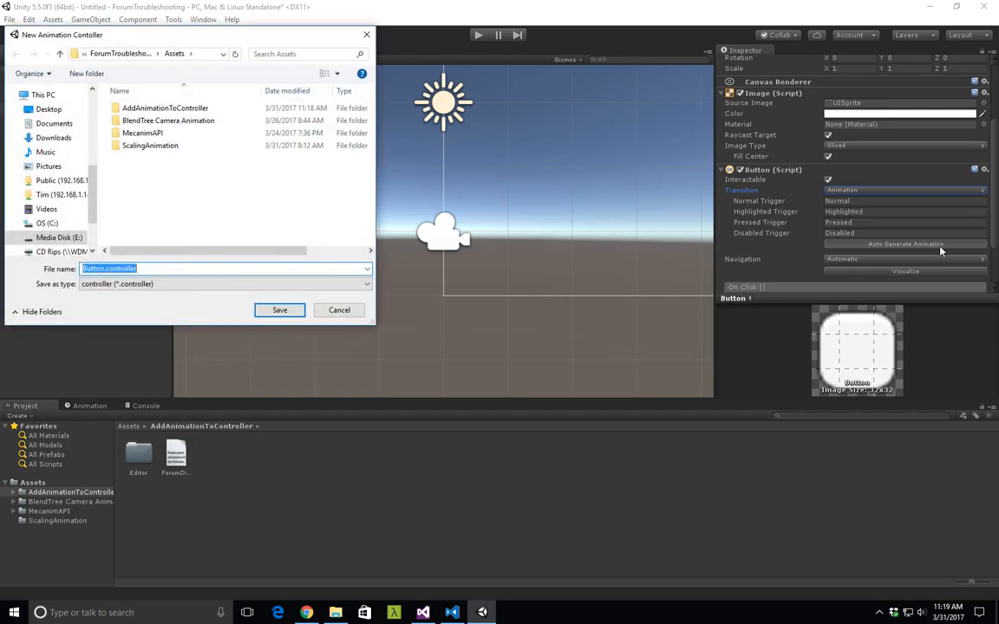
double_click(200, 108)
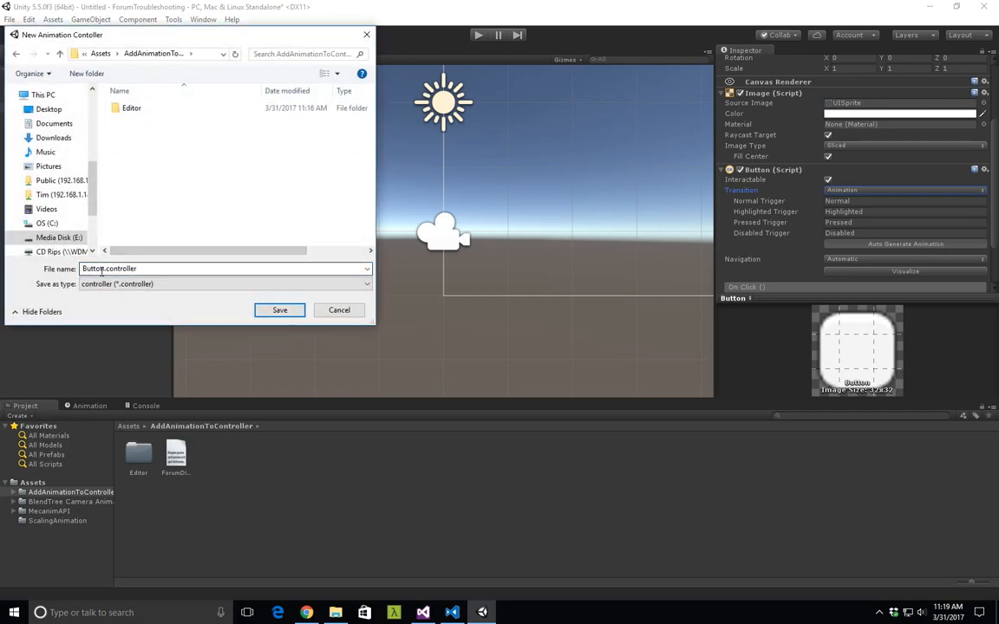
click(280, 310)
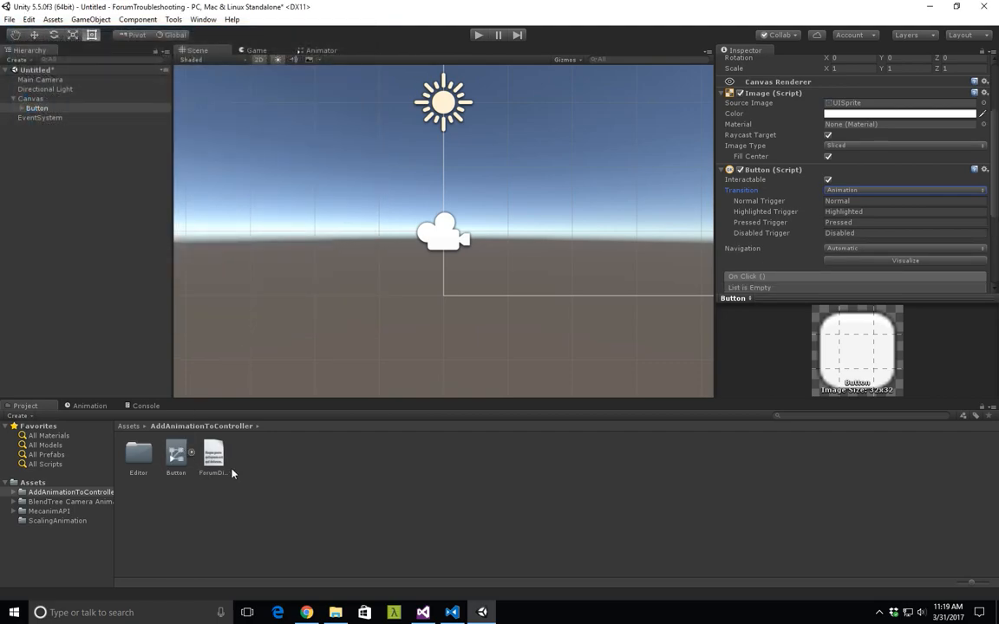
Expand the Button controller asset and inspect its Disabled, Highlighted, Normal and Pressed sub-asset clips
click(177, 458)
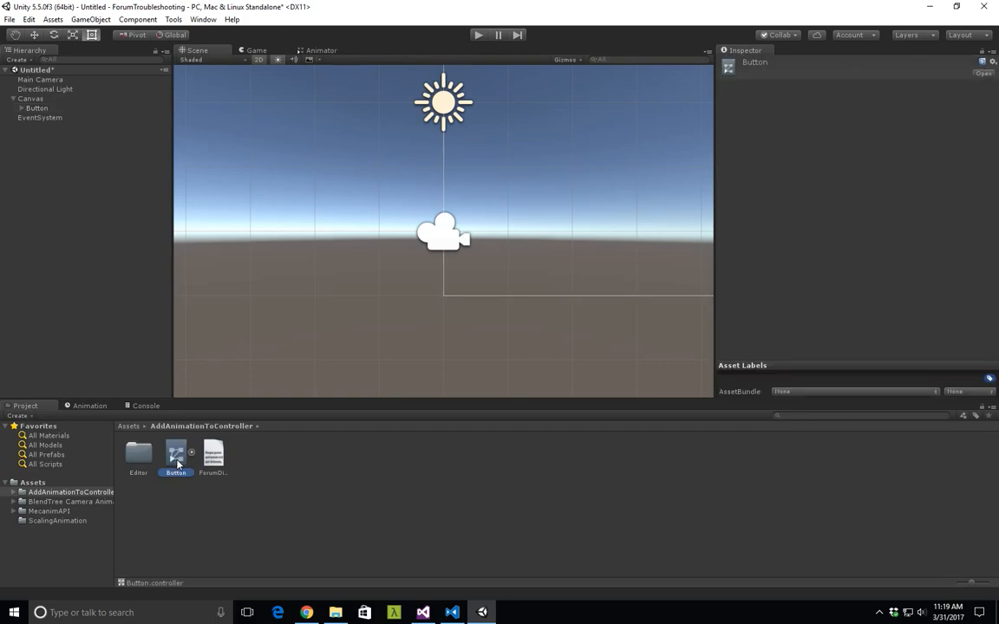
click(192, 455)
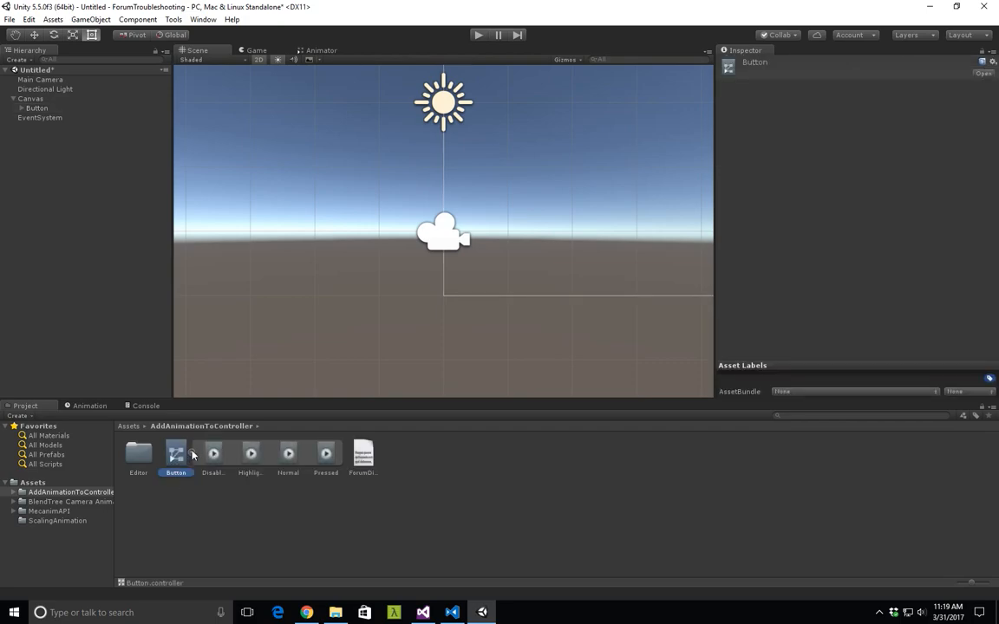
click(214, 455)
click(252, 452)
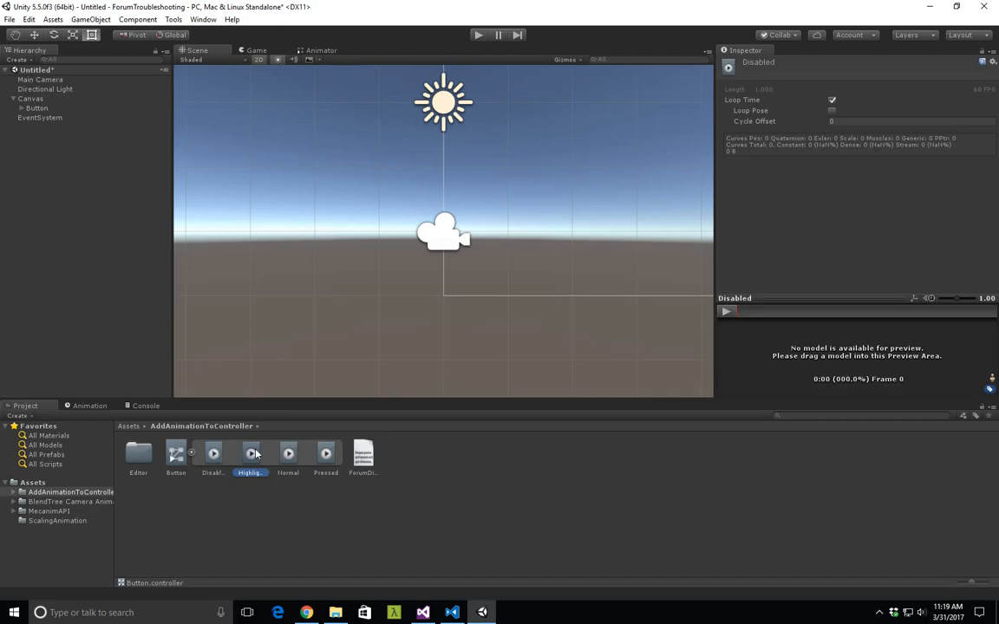
click(291, 451)
click(326, 453)
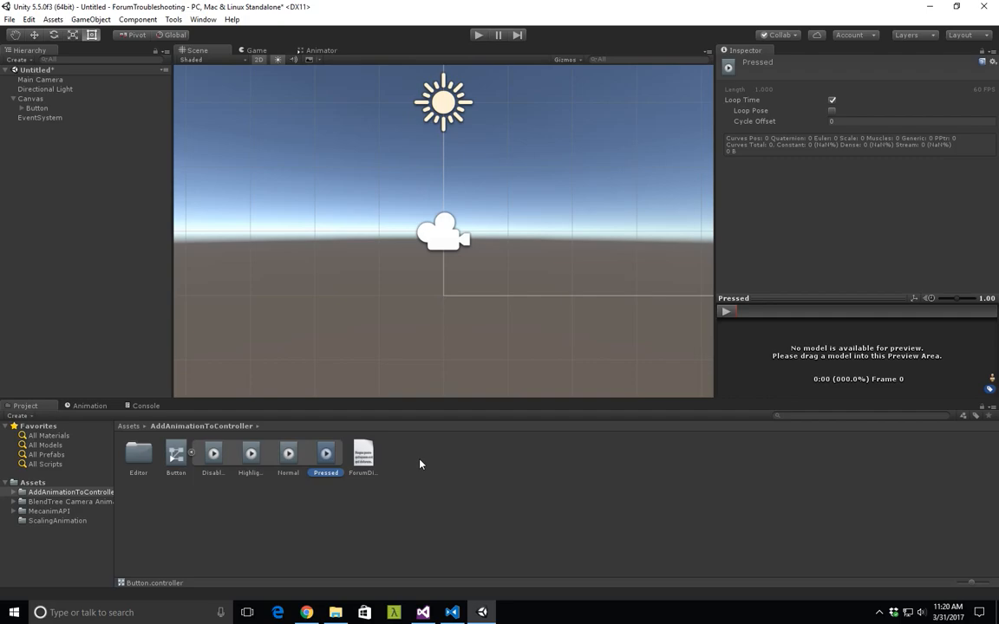
click(190, 452)
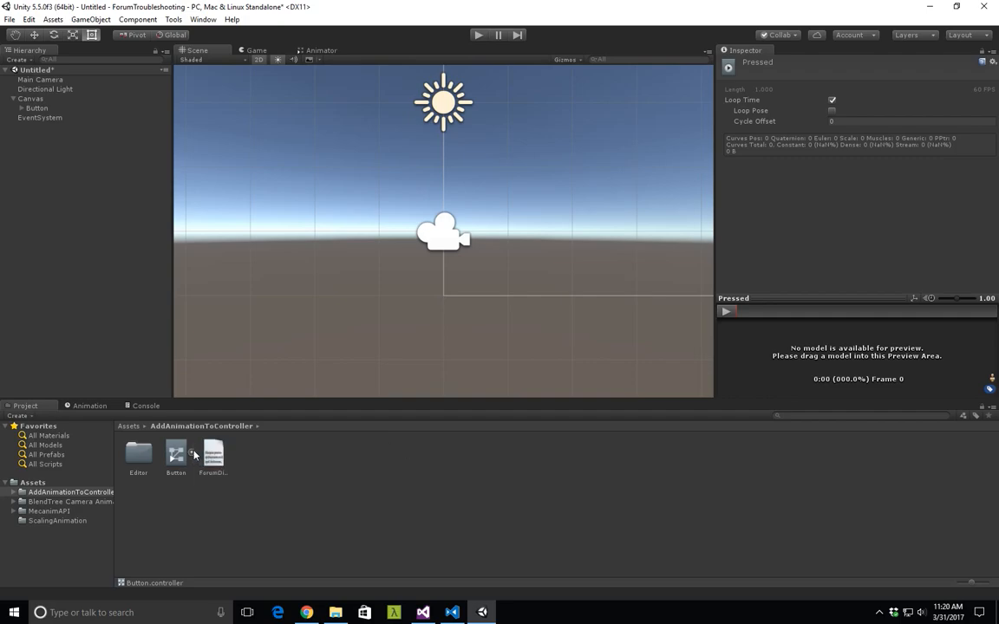
Delete the Button controller asset from the AddAnimationToController folder
click(185, 459)
key(Delete)
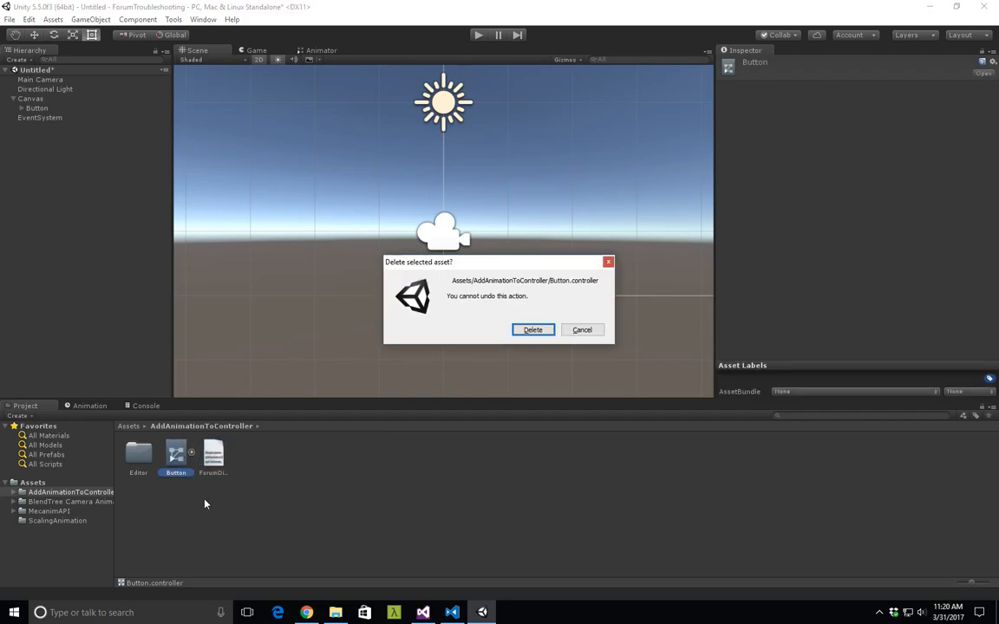
key(Return)
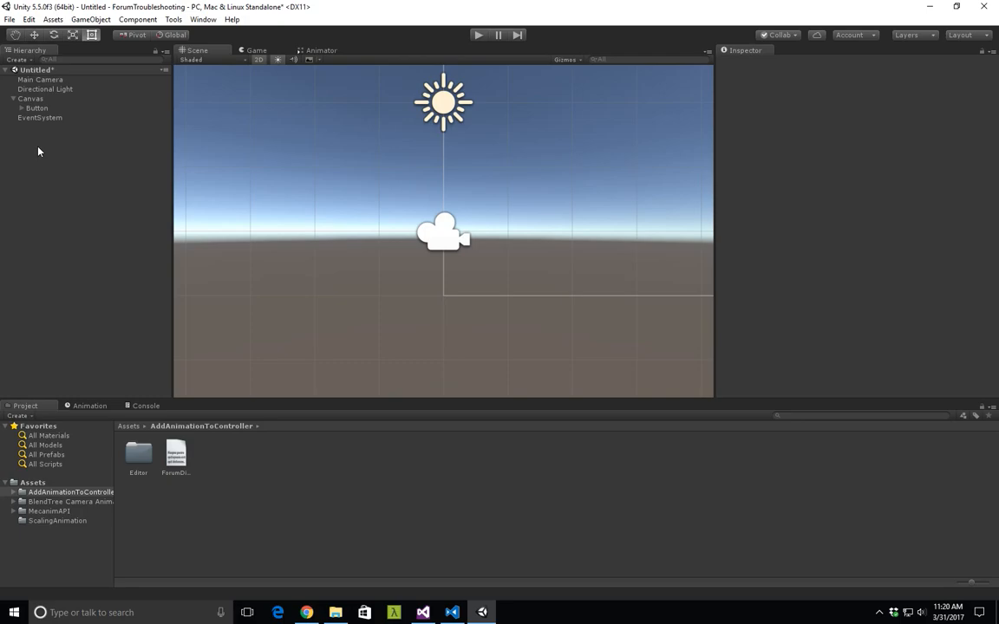
Delete the Canvas with its button and the EventSystem from the scene
click(35, 100)
key(Delete)
click(40, 99)
key(Delete)
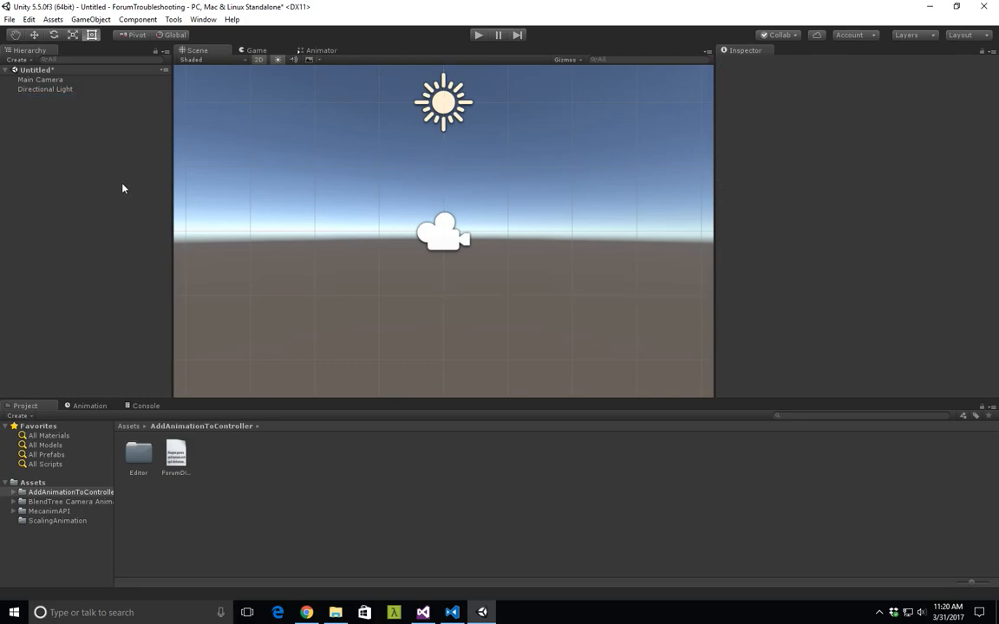
Create an Animator Controller named DemoController in the AddAnimationToController folder
right_click(244, 465)
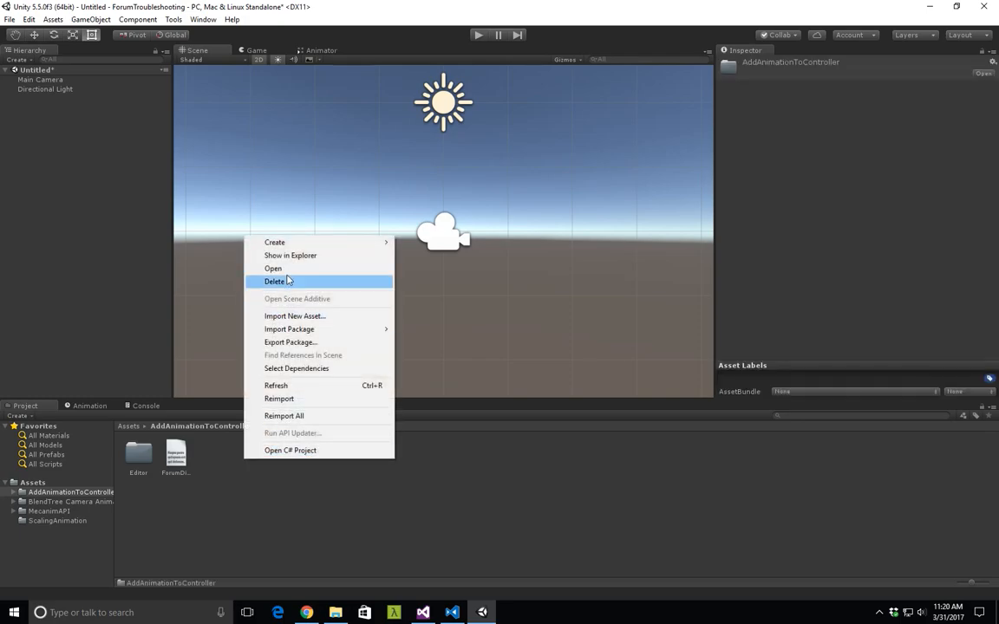
mouse_move(288, 249)
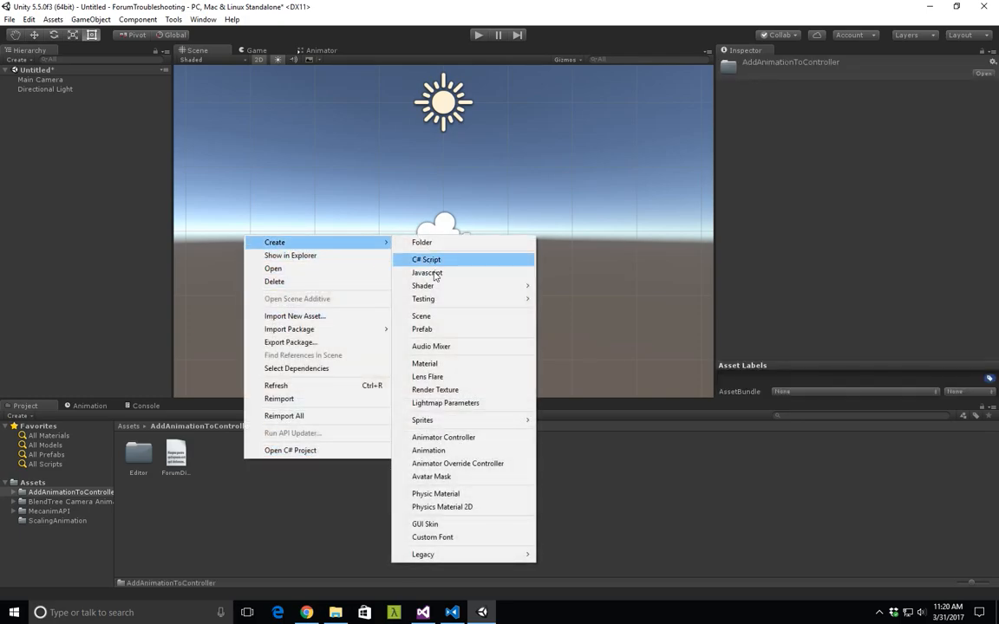
click(446, 437)
text(DemoController)
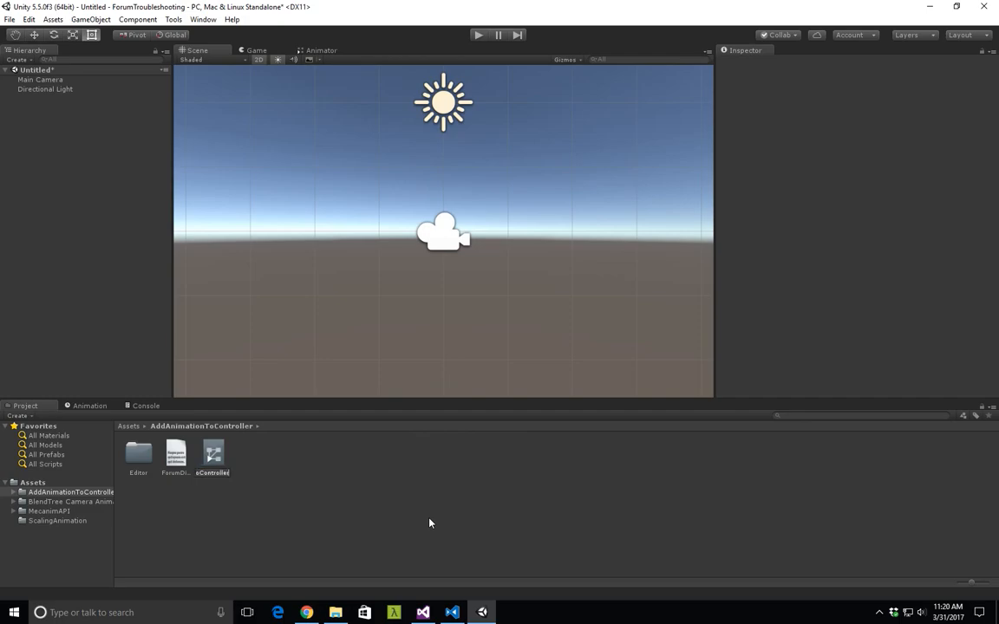
key(Return)
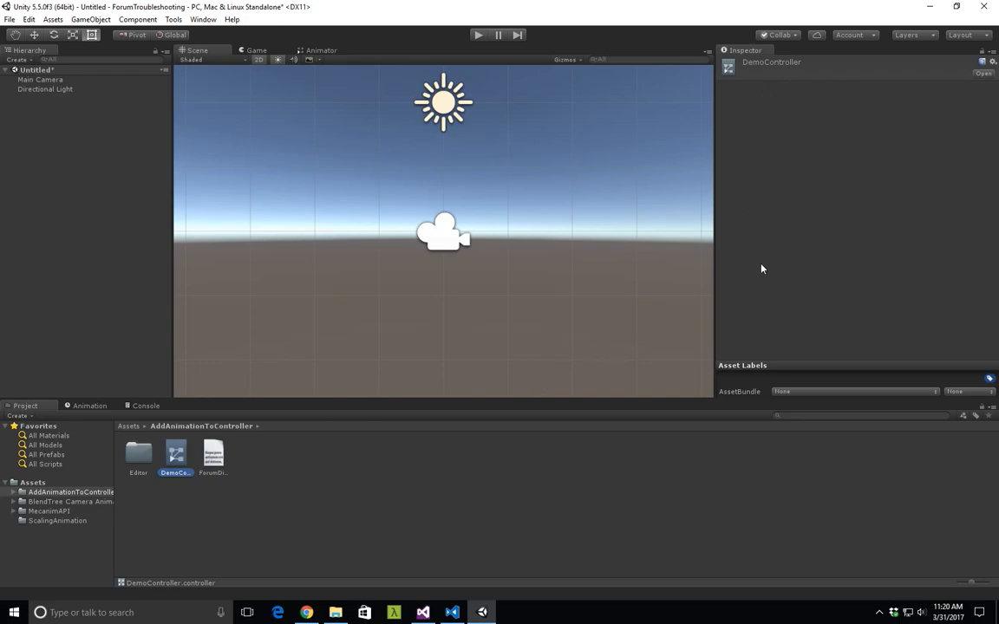
Switch to Visual Studio, reload the modified projects, and uncomment the CustomEditor attribute in AnimatorControllerInspector.cs, saving the file
click(427, 609)
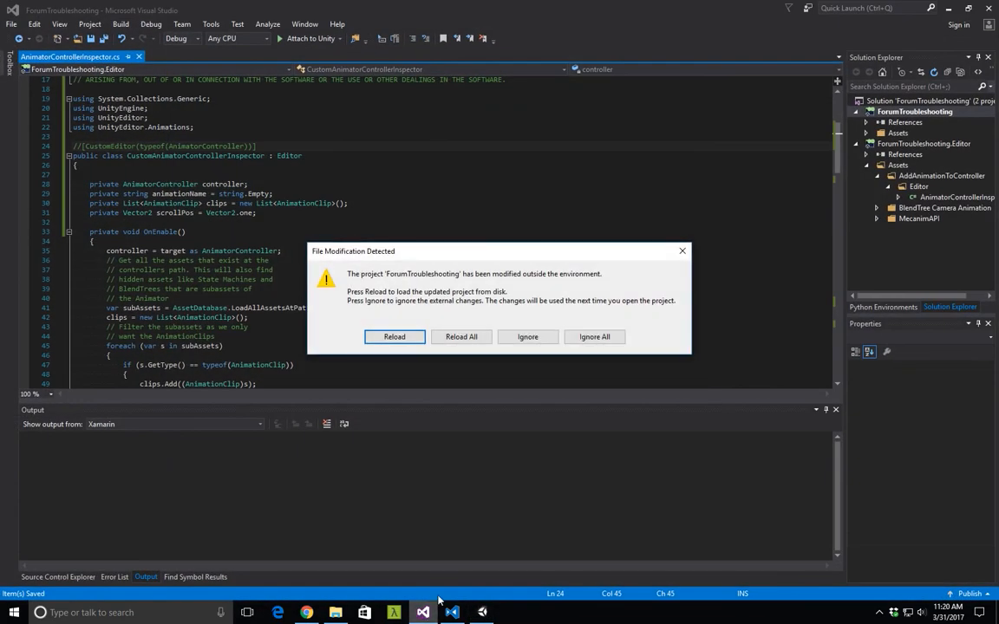
click(461, 336)
click(81, 146)
key(BackSpace)
key(BackSpace)
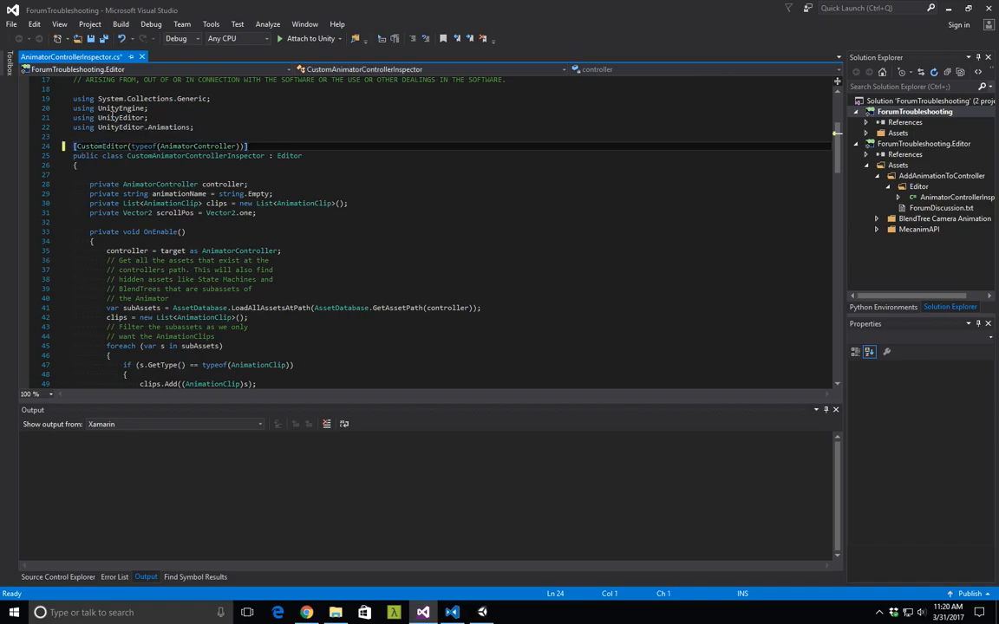
click(359, 192)
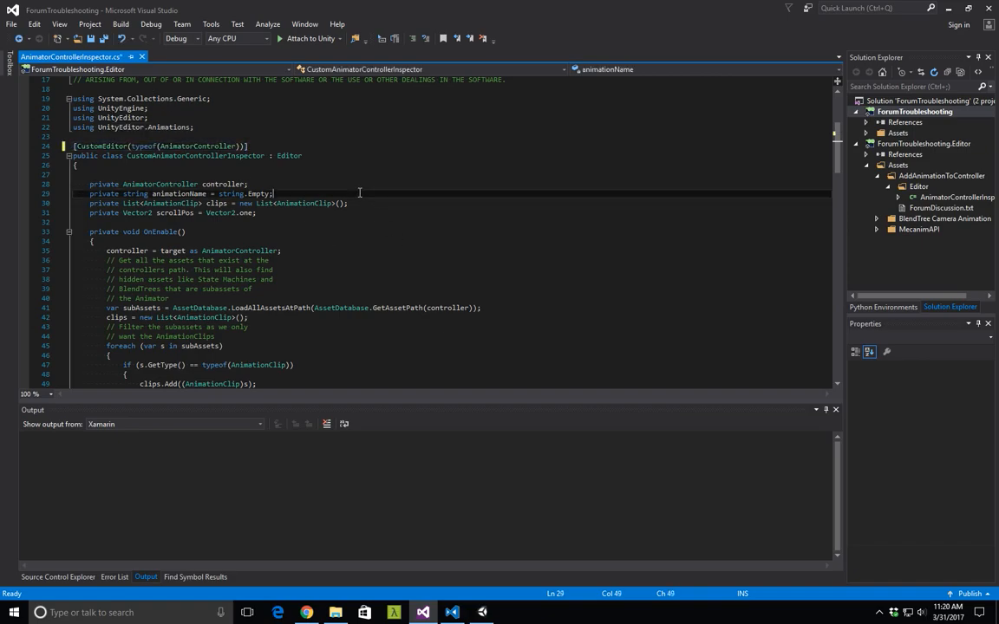
key(ctrl+s)
Switch back to Unity and reselect the DemoController asset to load its custom inspector
click(482, 612)
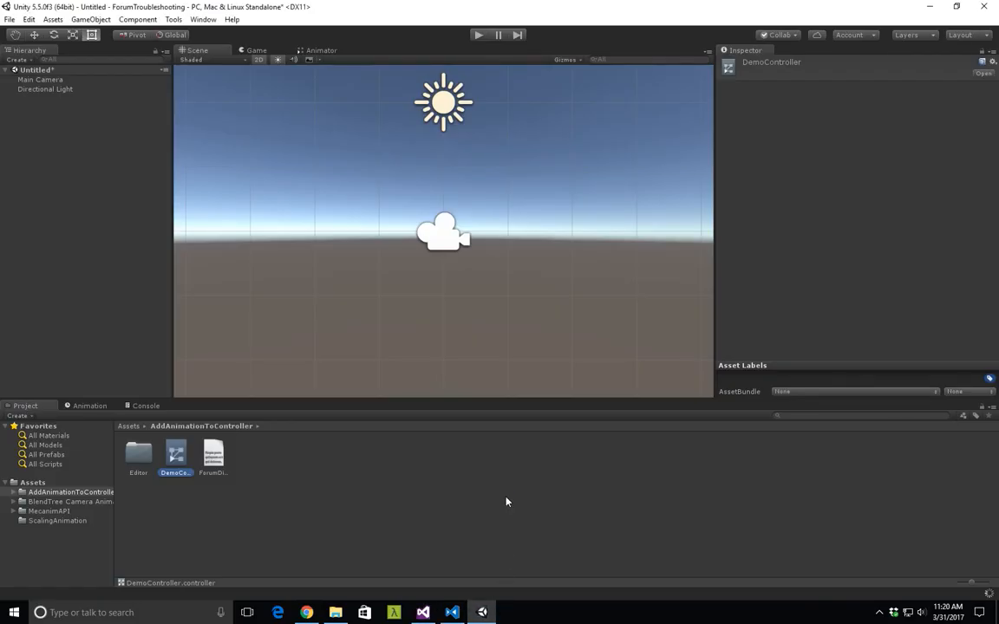
click(214, 456)
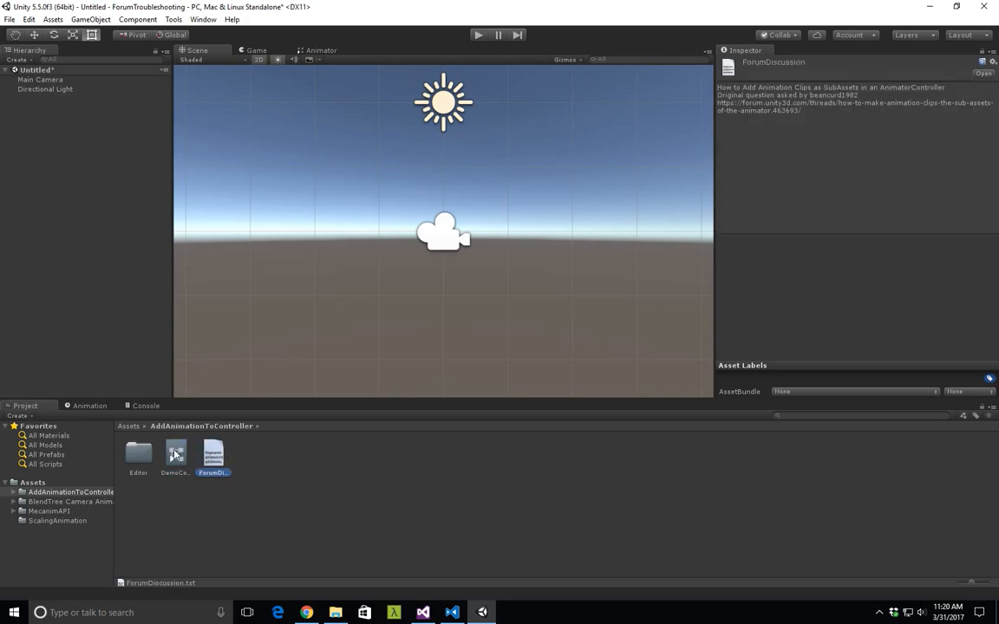
click(176, 456)
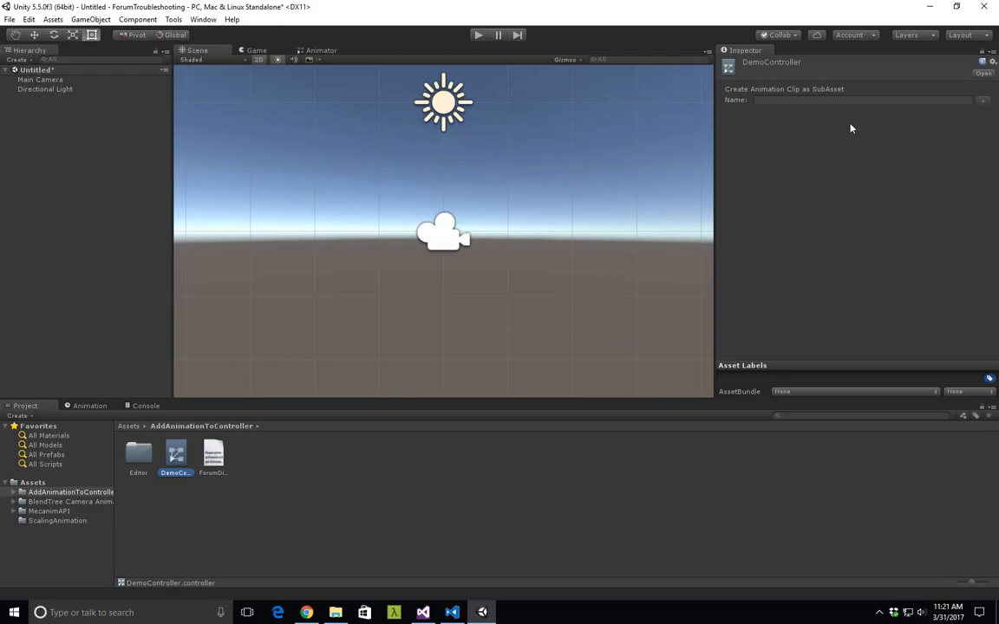
Assign the DemoController asset to the Directional Light
click(778, 100)
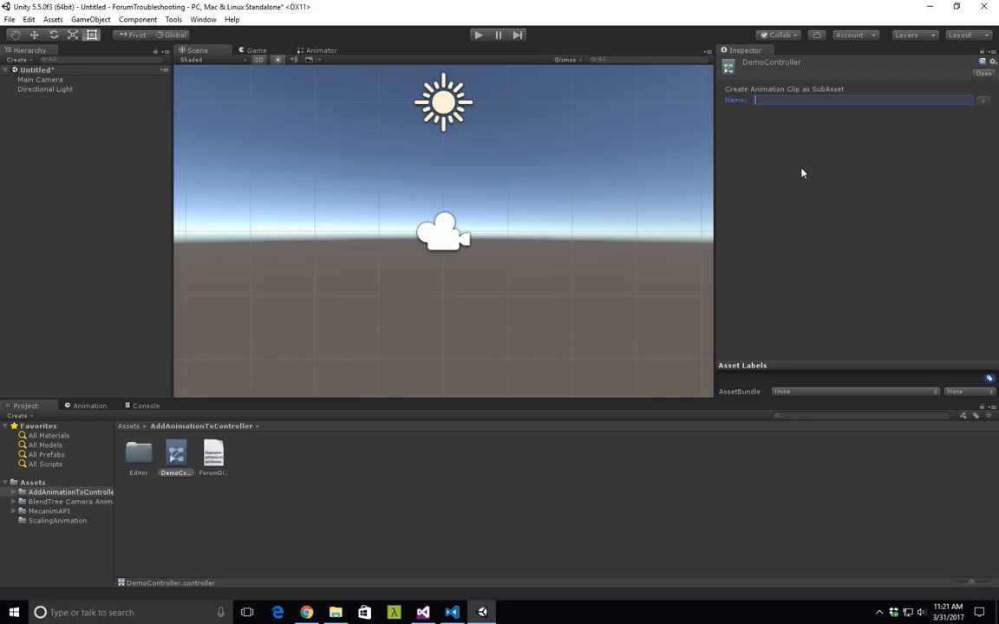
drag(177, 460, 70, 90)
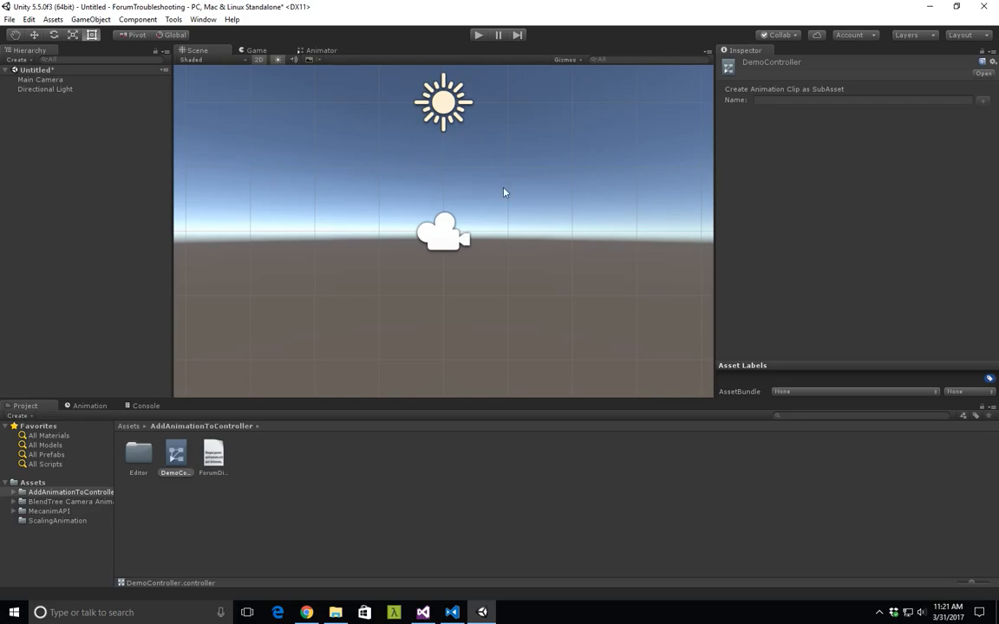
Create an animation clip named FadeLightOut as a sub-asset of DemoController
click(794, 101)
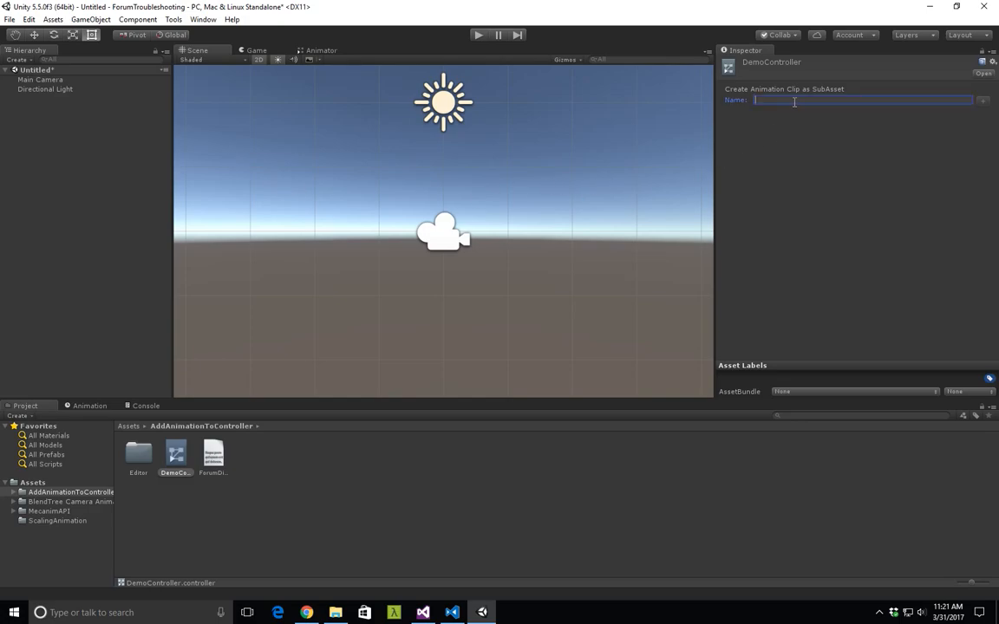
text(FadeLightOff)
key(BackSpace)
key(BackSpace)
text(ut)
click(986, 103)
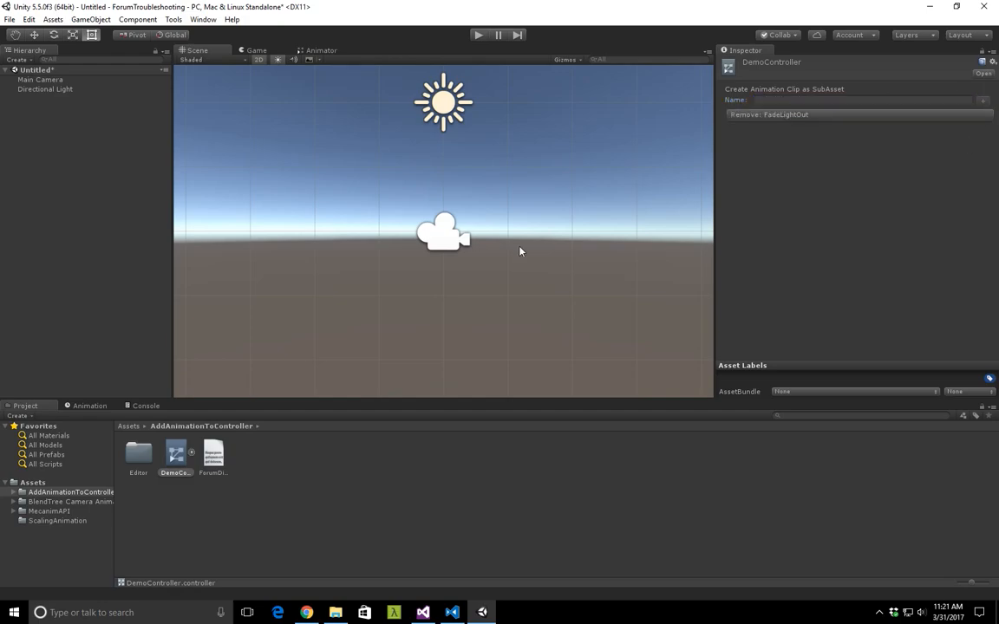
Expand DemoController to inspect its FadeLightOut clip, then collapse and reselect the controller
click(192, 452)
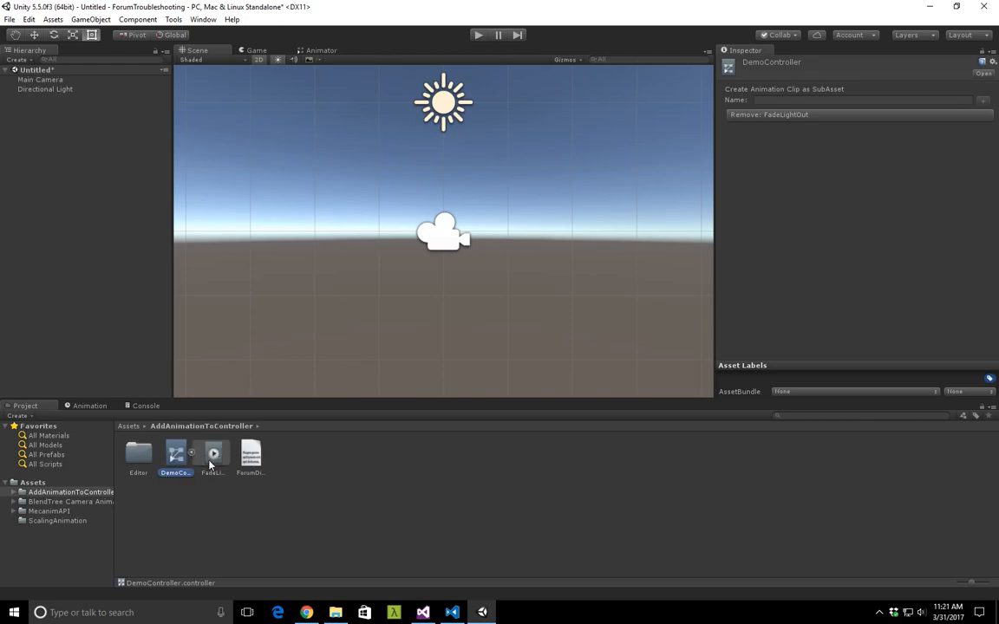
click(212, 468)
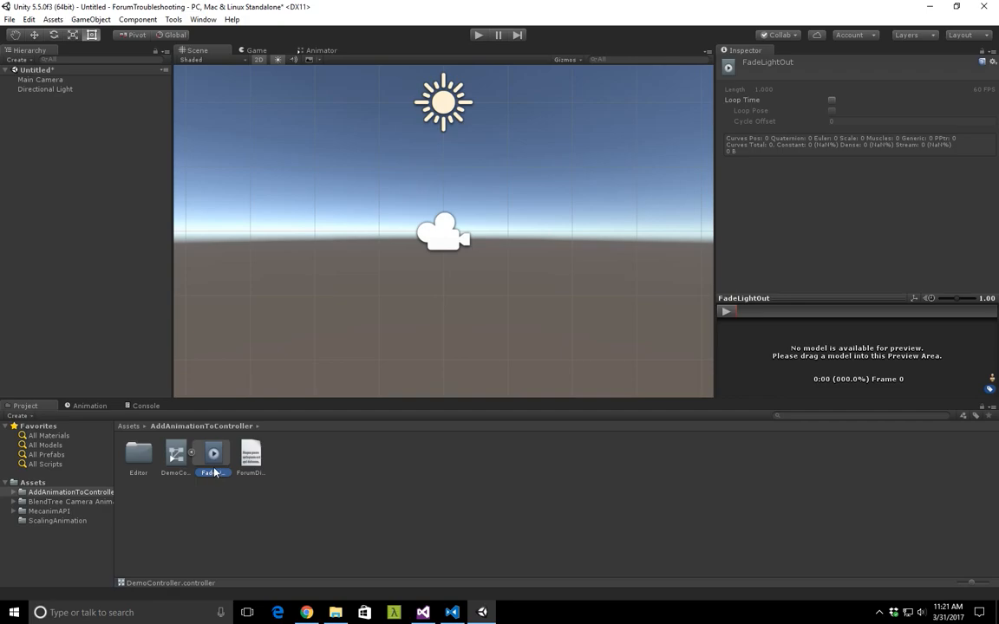
click(191, 453)
click(176, 454)
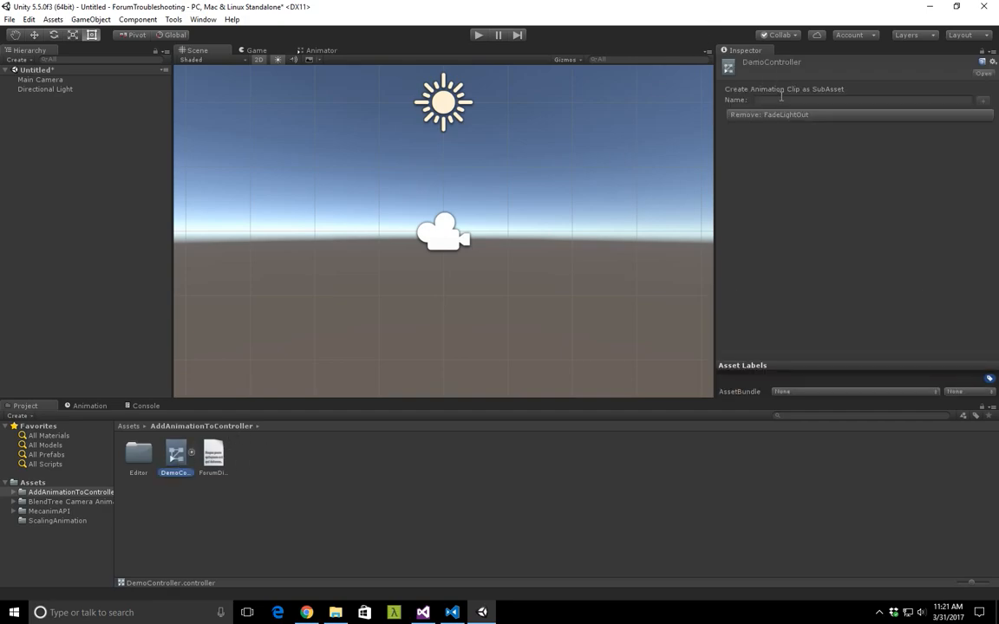
Try the already used clip name FadeLightOut, replace it with TurnLightOff and create that clip as a sub-asset of DemoController
click(786, 101)
text(FadeLightOut)
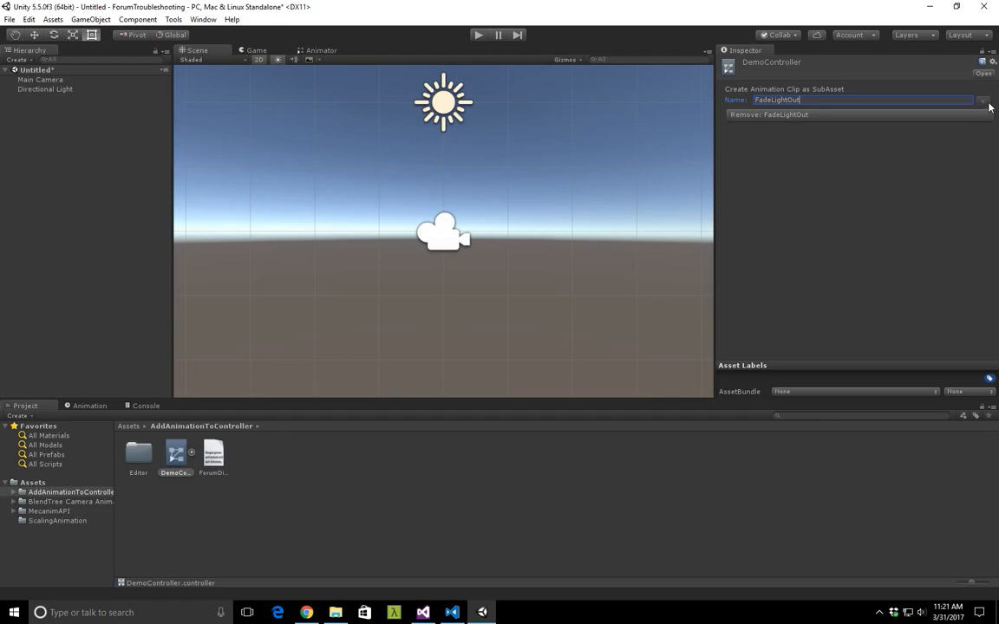
drag(808, 102, 608, 96)
key(BackSpace)
text(TurnLightOff)
click(982, 99)
Create another sub-asset animation clip named ChangeLightColor in DemoController
click(866, 101)
text(Tur)
text(Chang)
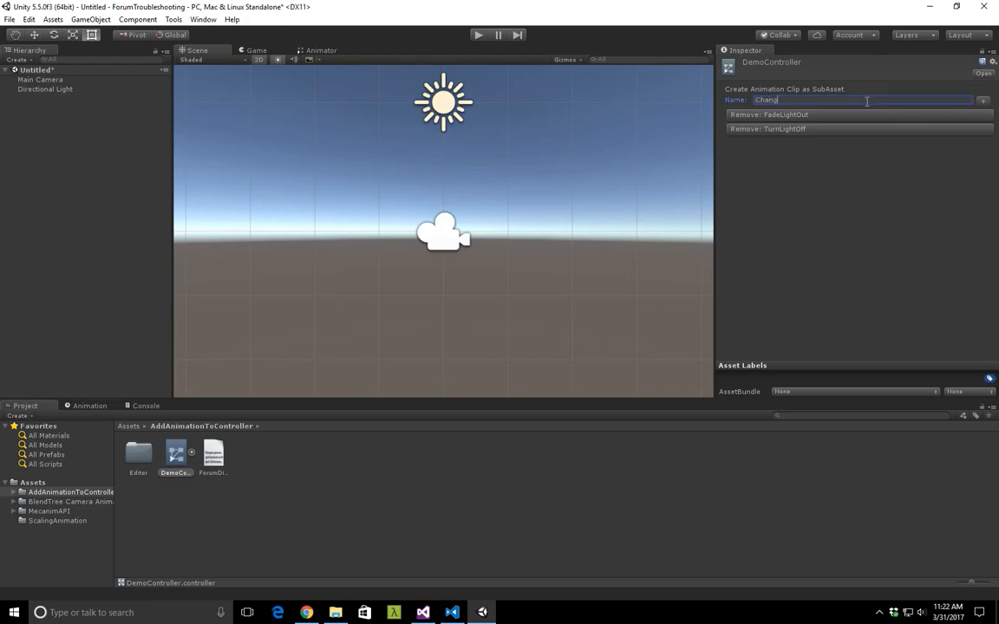
text(eLightColor)
key(Return)
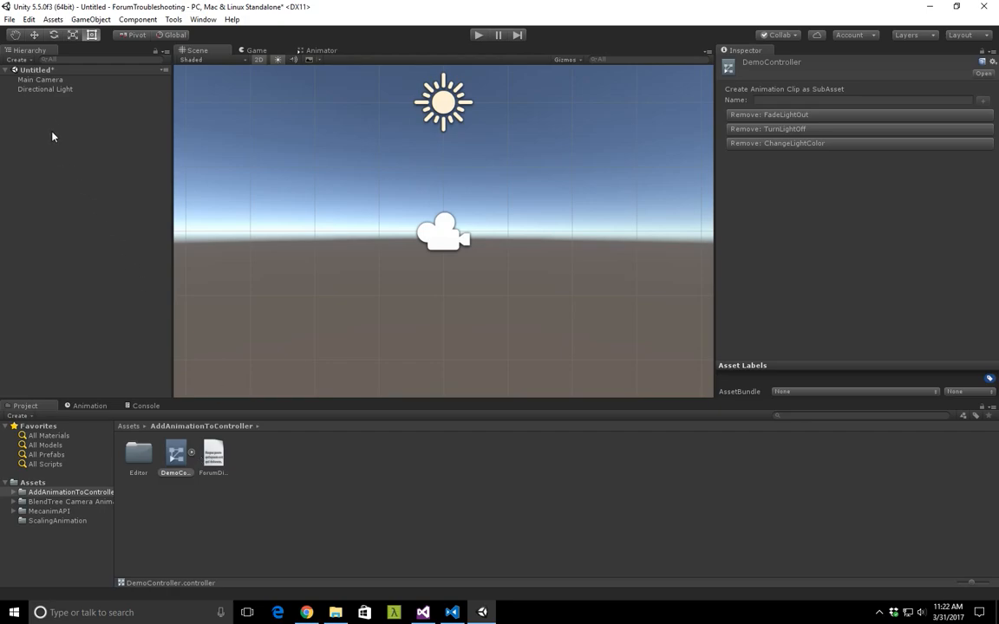
Add the ChangeLightColor, FadeLightOut and TurnLightOff clips as states in the Directional Light's animator graph
click(60, 90)
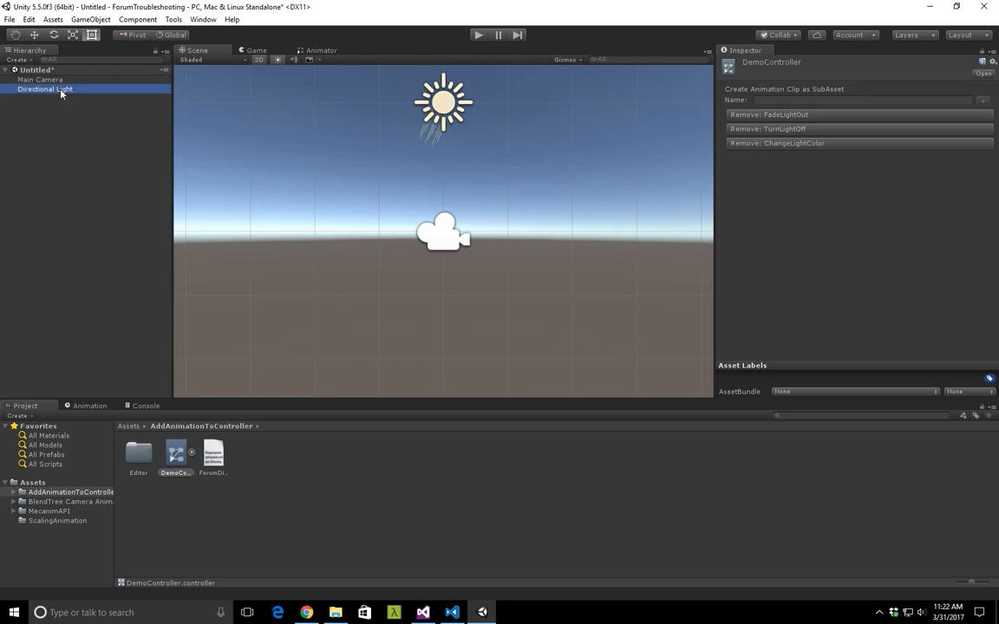
click(319, 51)
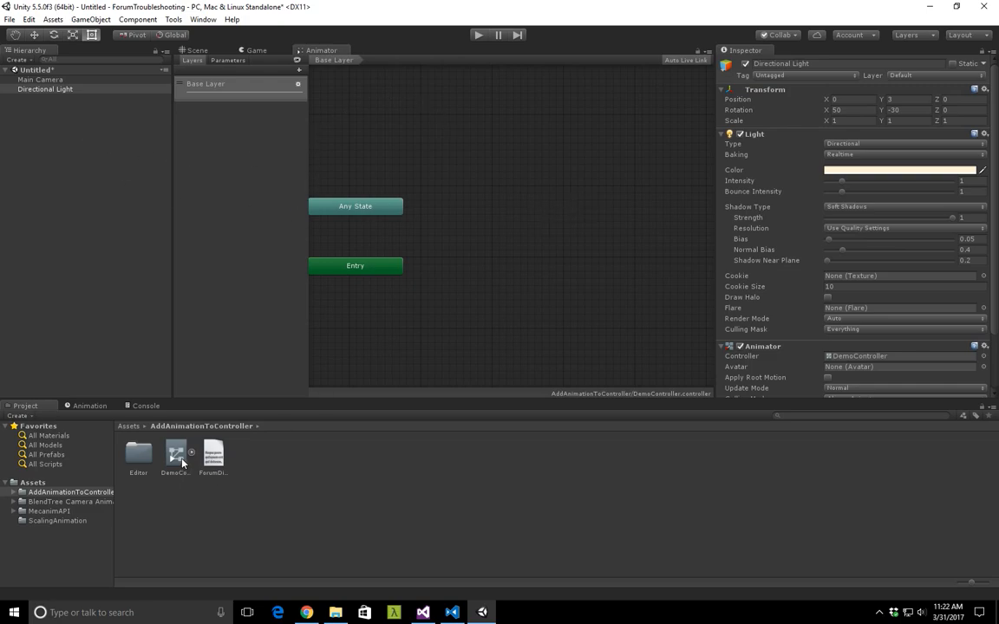
click(721, 133)
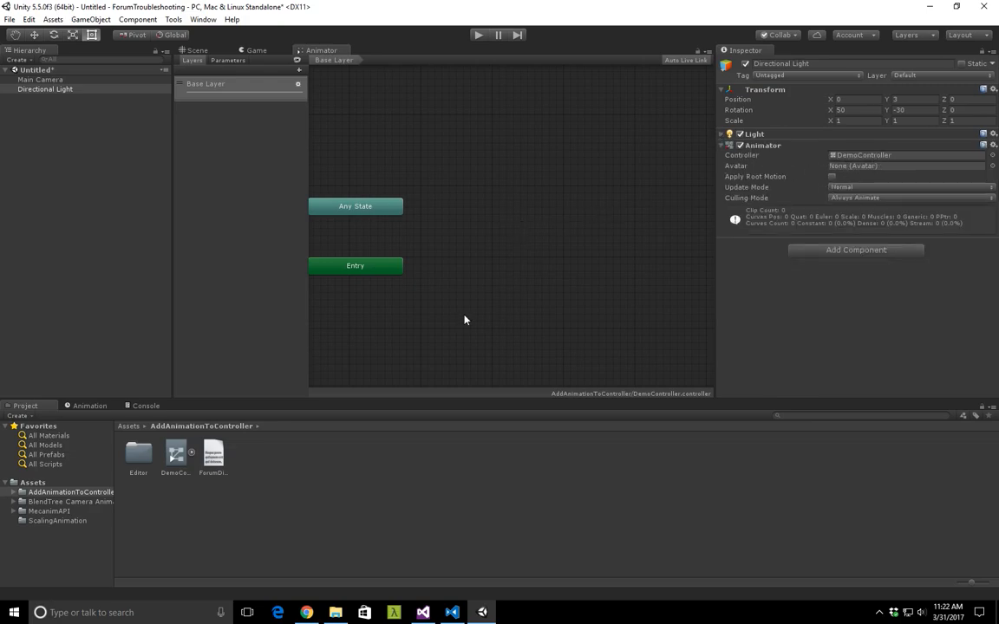
click(192, 452)
drag(226, 447, 428, 201)
drag(251, 453, 510, 247)
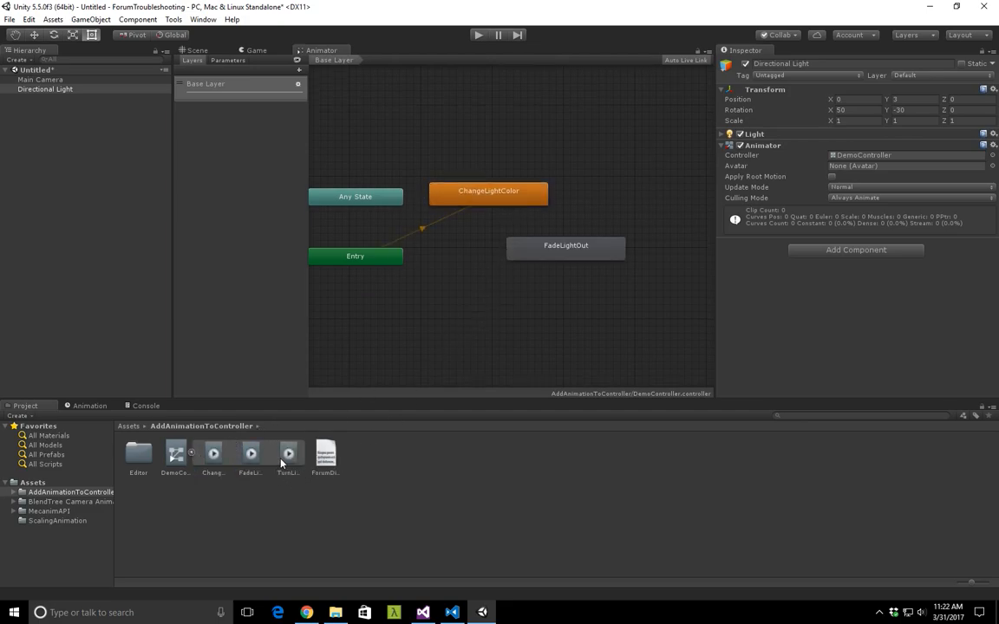
drag(280, 464, 524, 305)
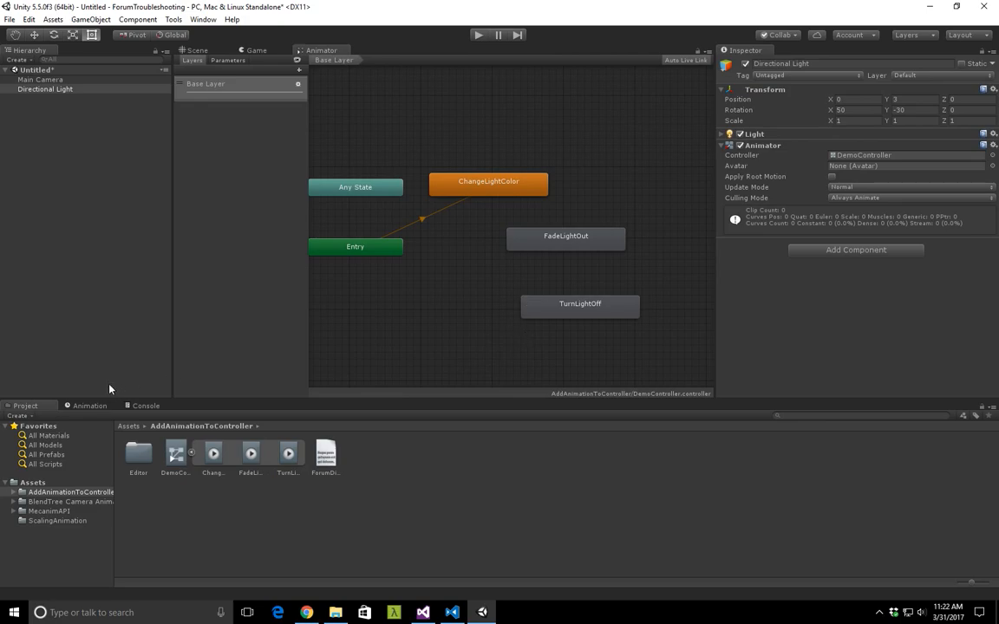
Add the Light Color property of the Directional Light to the ChangeLightColor clip
click(87, 405)
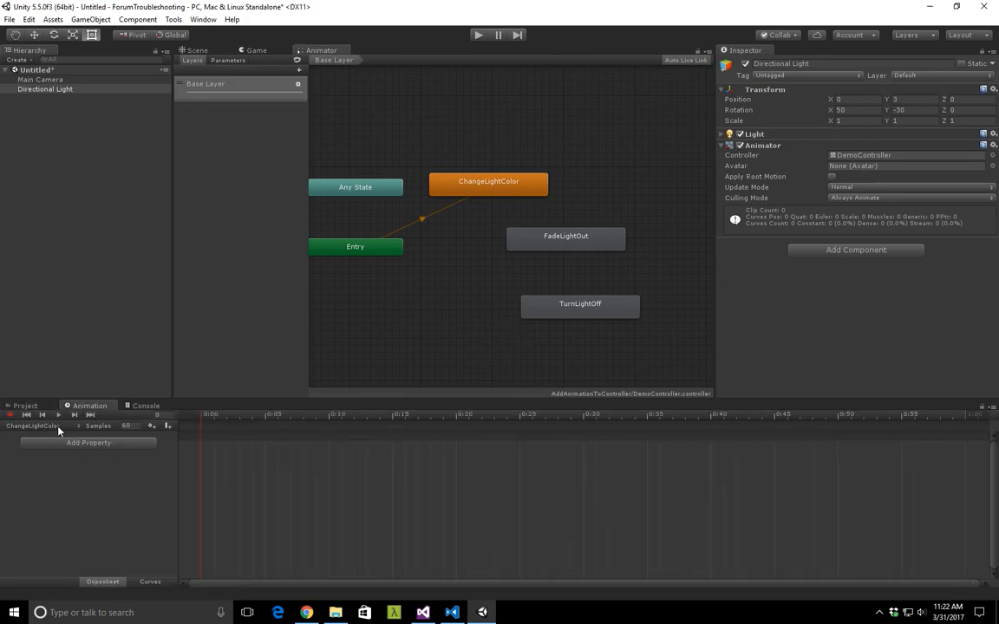
click(58, 431)
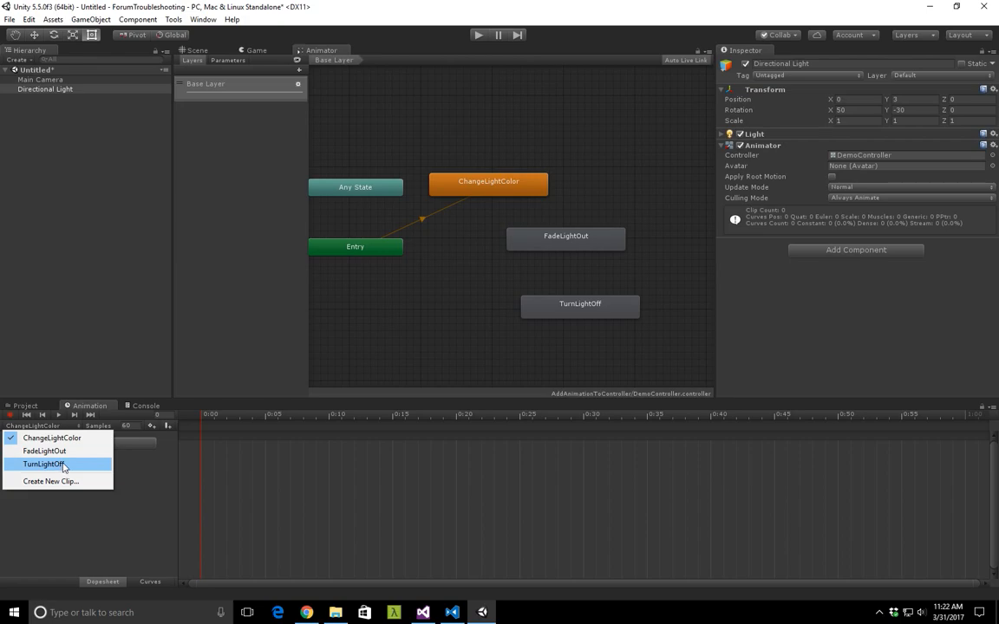
click(52, 438)
click(78, 443)
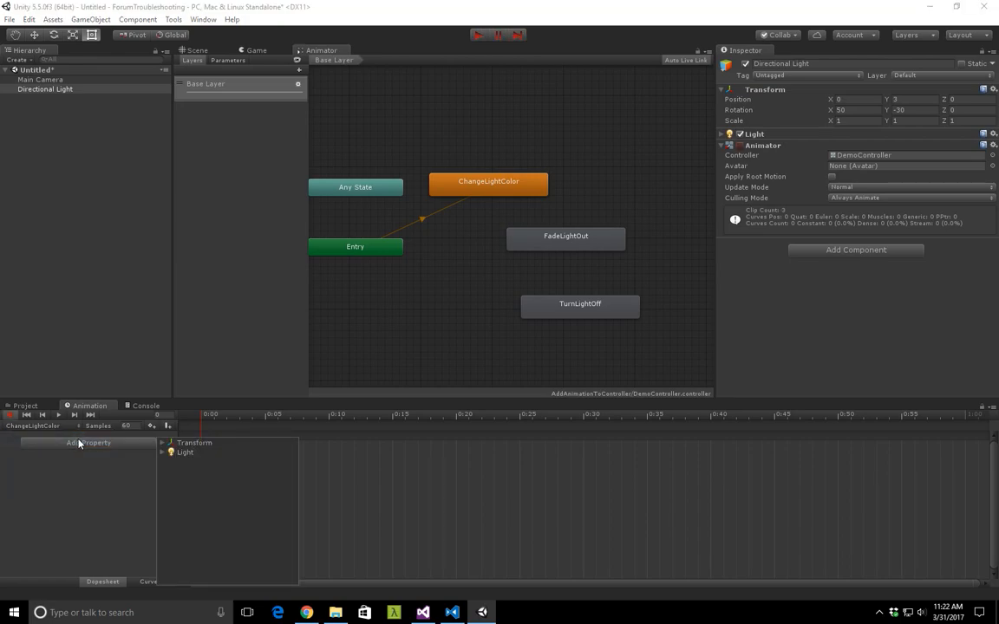
click(162, 453)
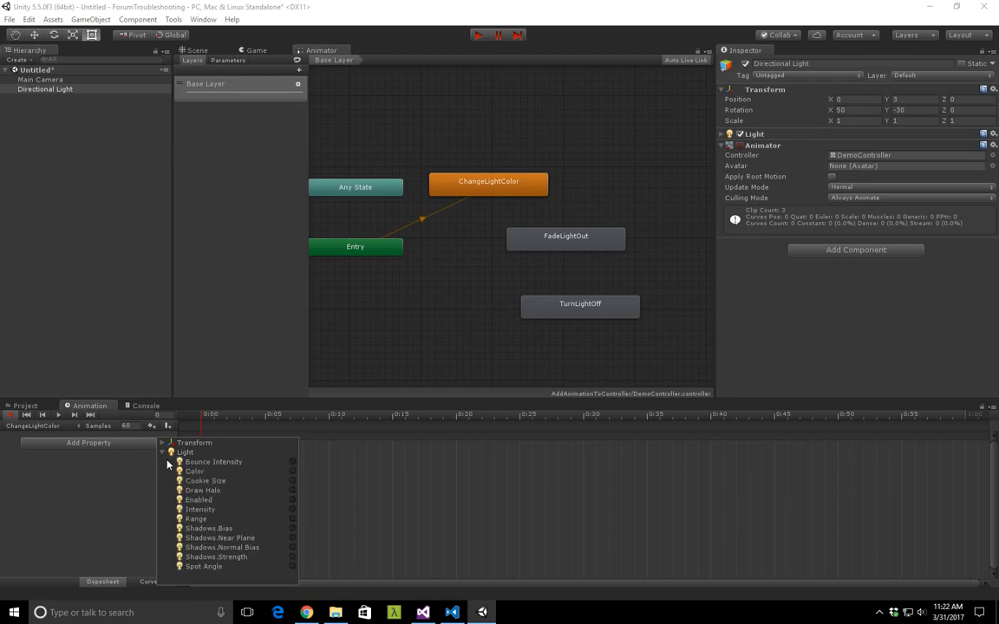
click(292, 472)
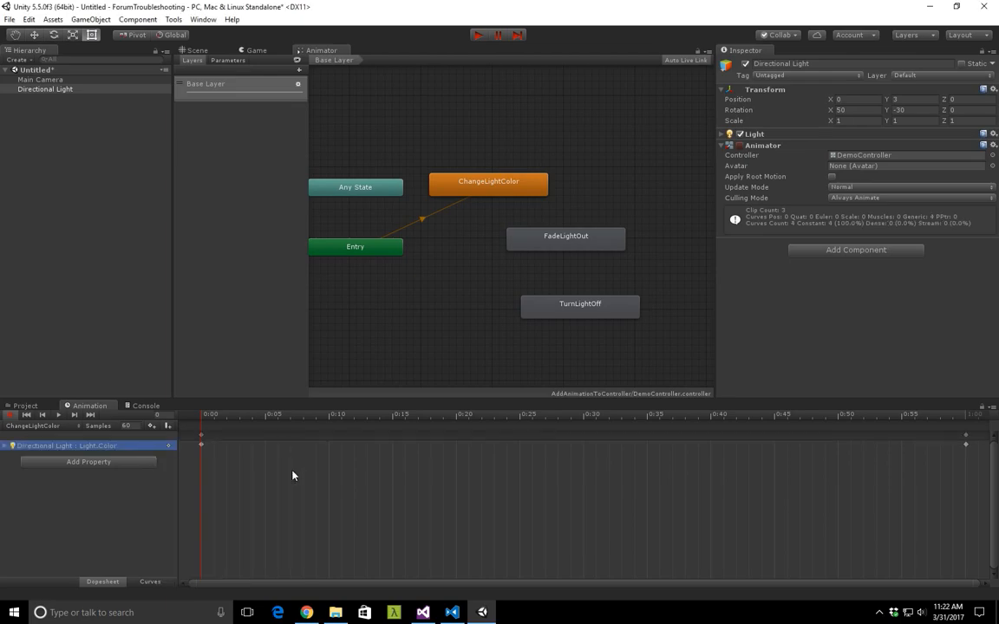
Set the light color to red (FF0000FF) at the first keyframe of the ChangeLightColor clip
click(202, 446)
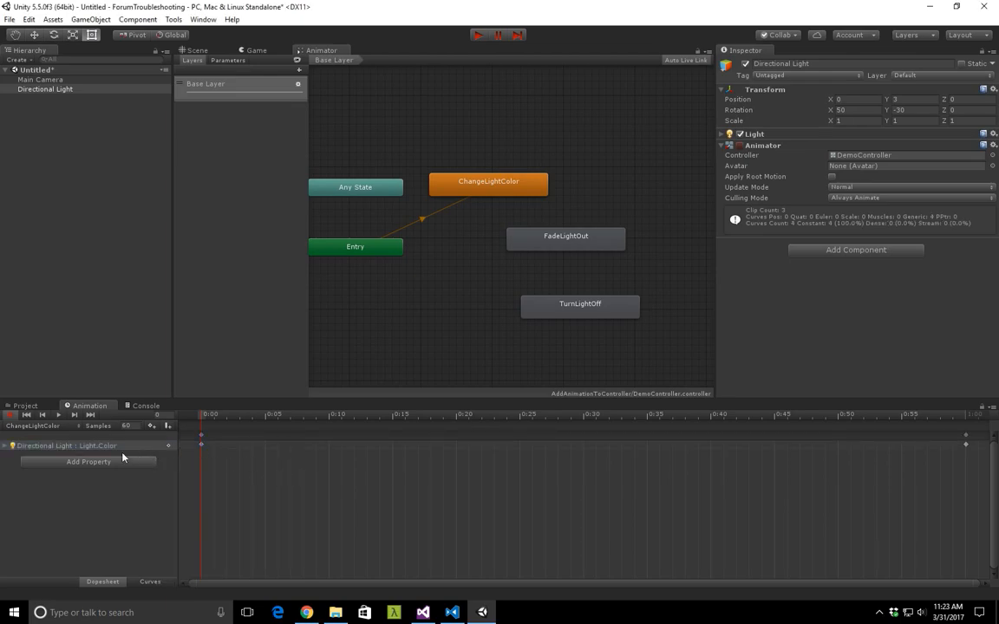
click(5, 445)
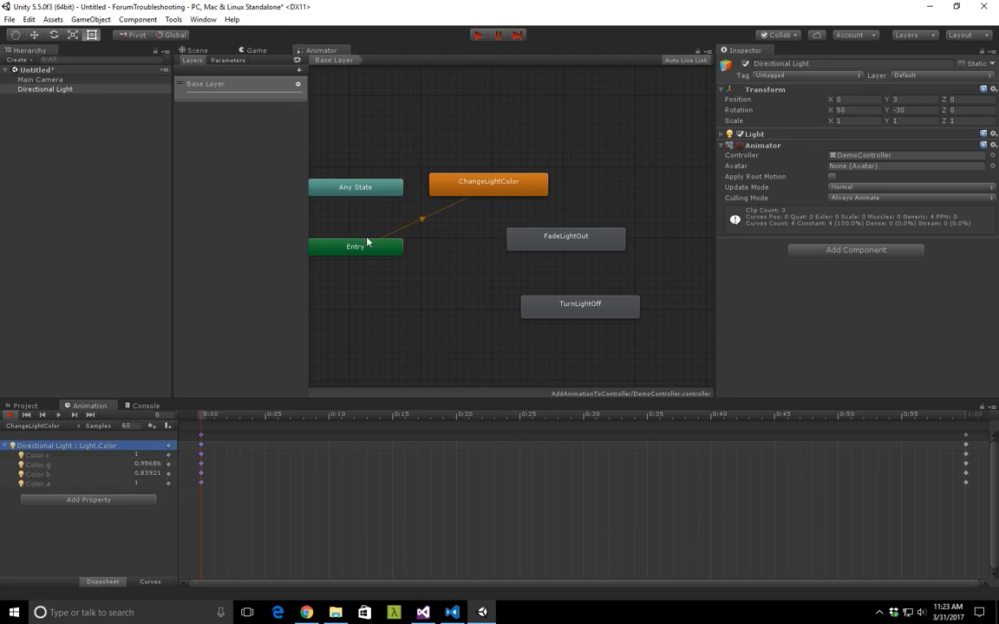
click(751, 133)
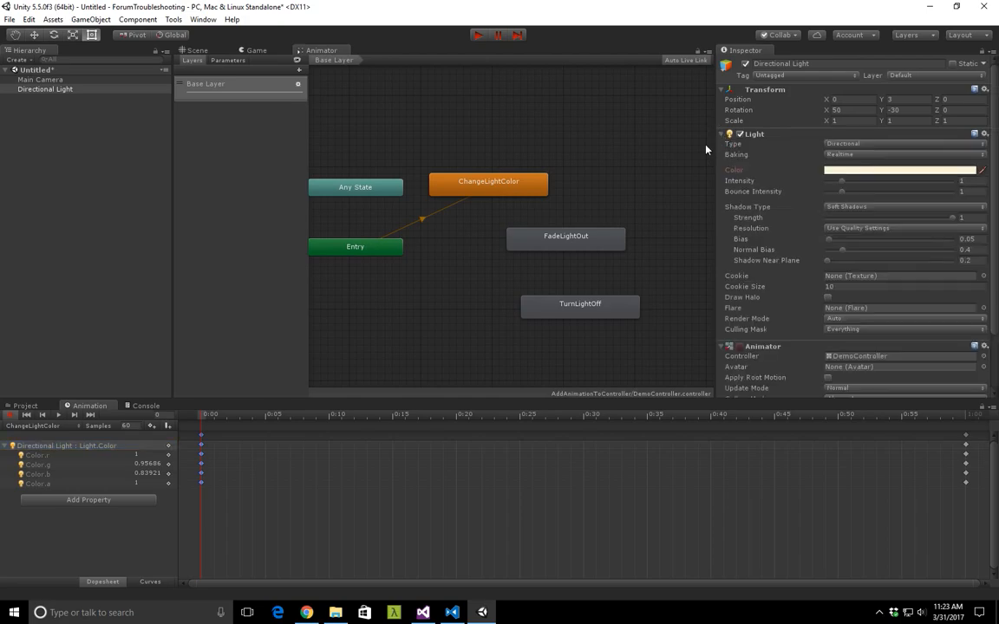
click(859, 171)
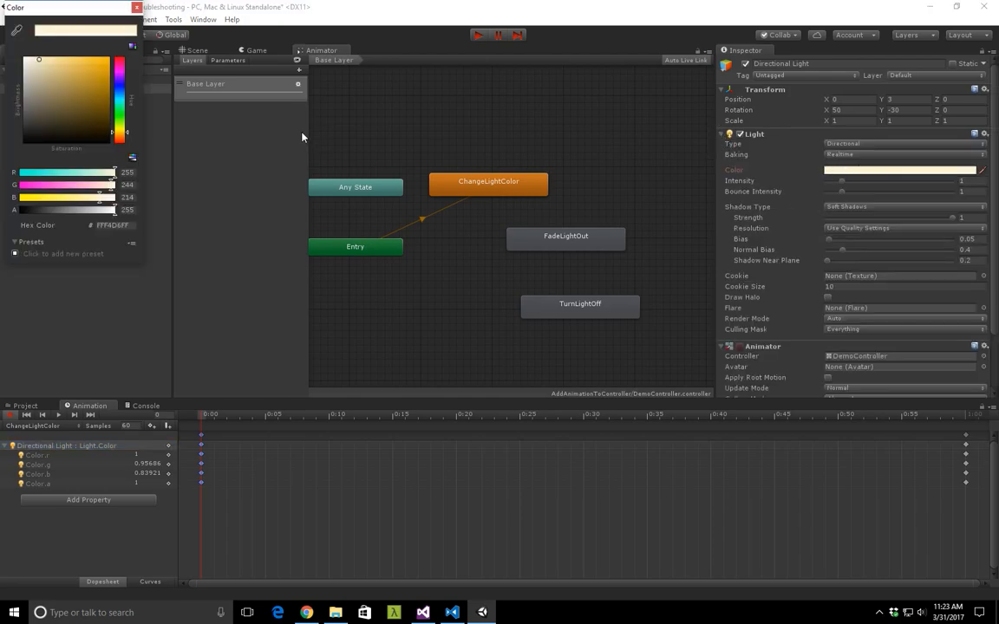
click(126, 56)
drag(82, 62, 110, 57)
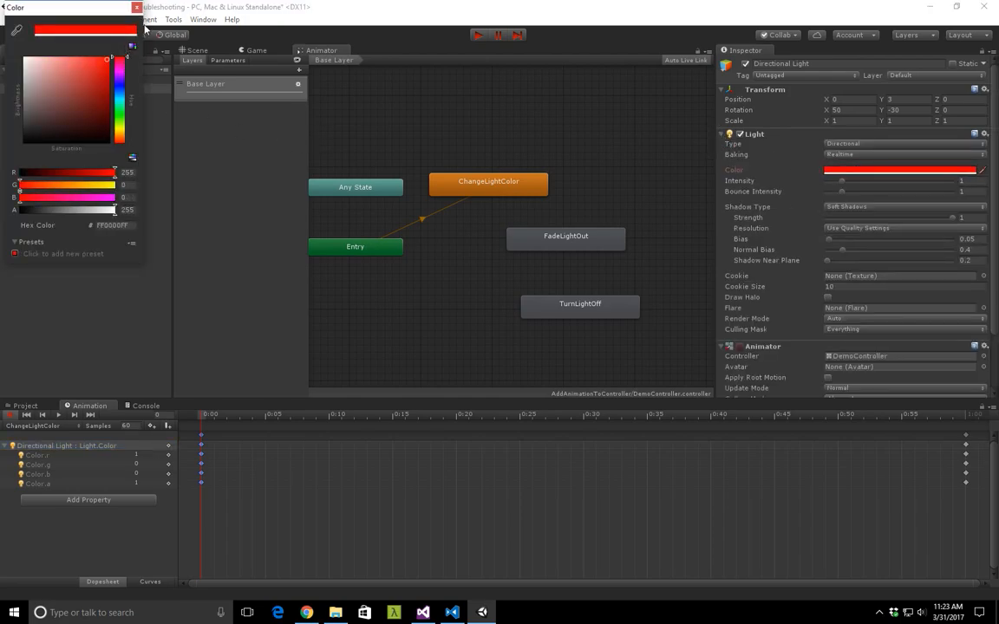
click(136, 6)
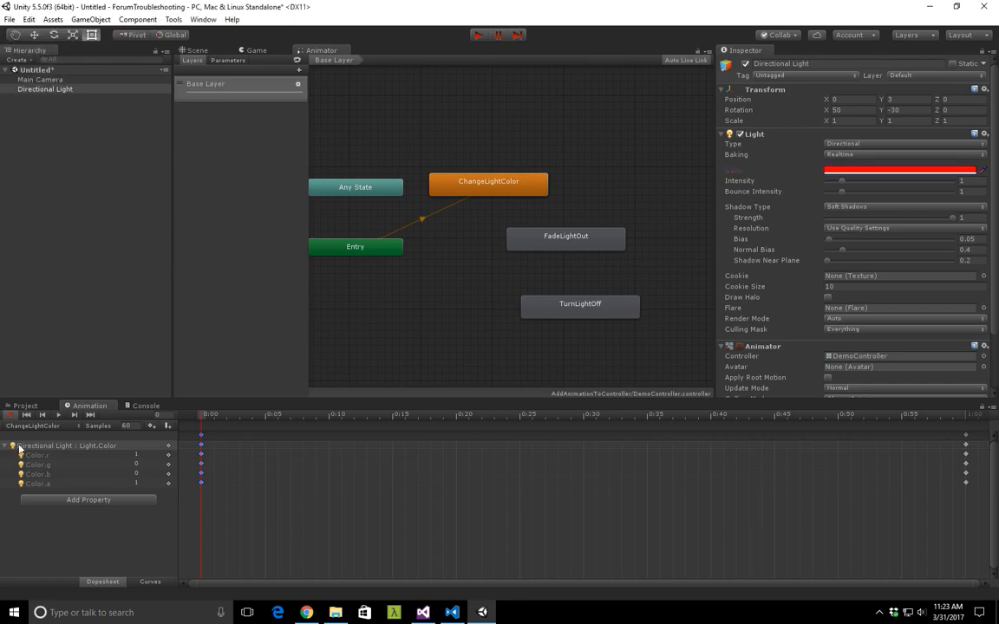
Key the light's intensity at 0 on frame 30 of the FadeLightOut clip and scrub the timeline with the scene in view
click(42, 428)
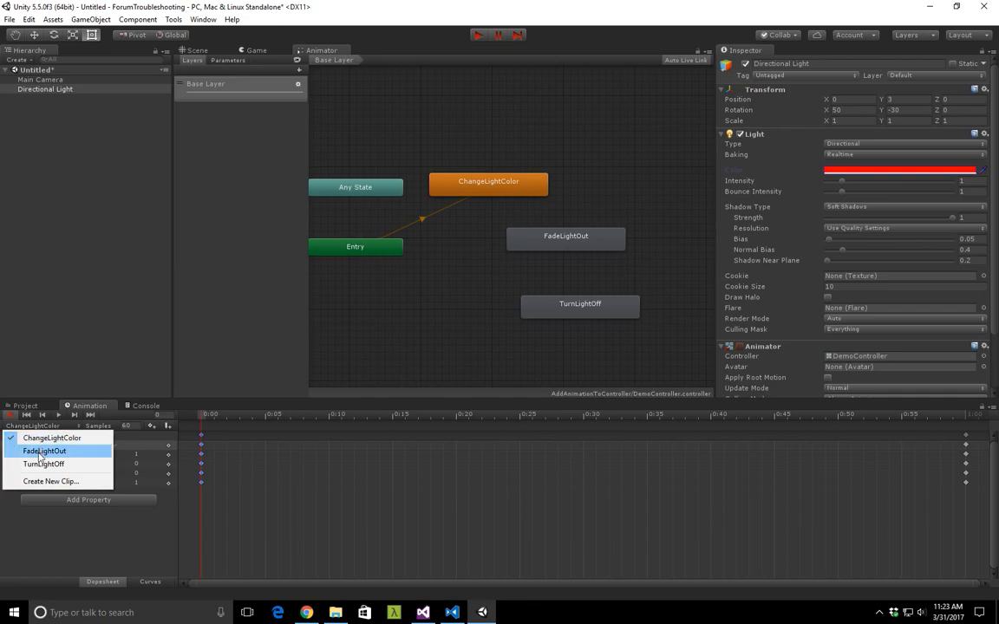
click(38, 453)
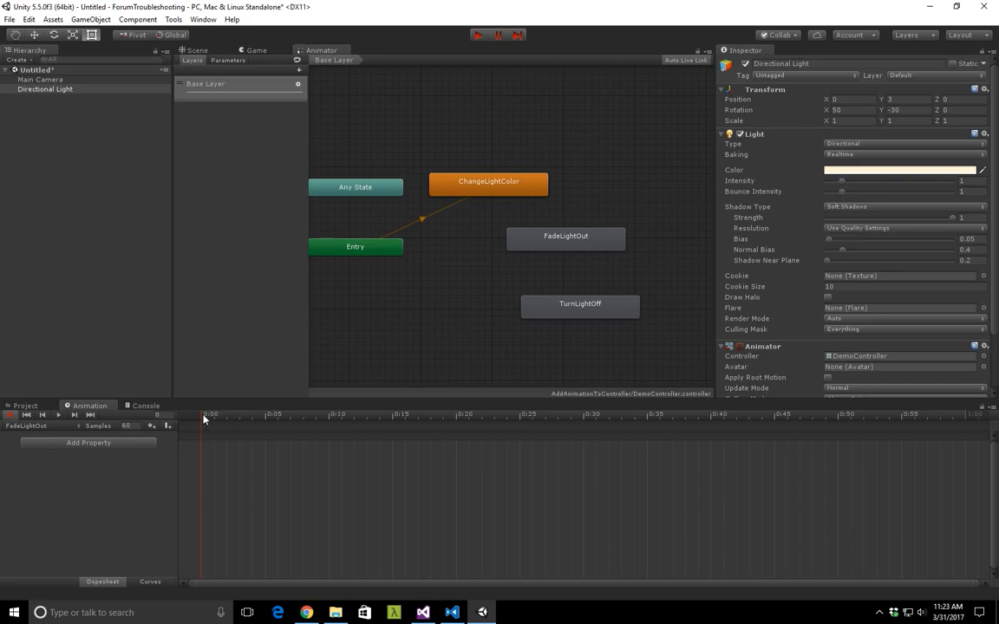
click(403, 411)
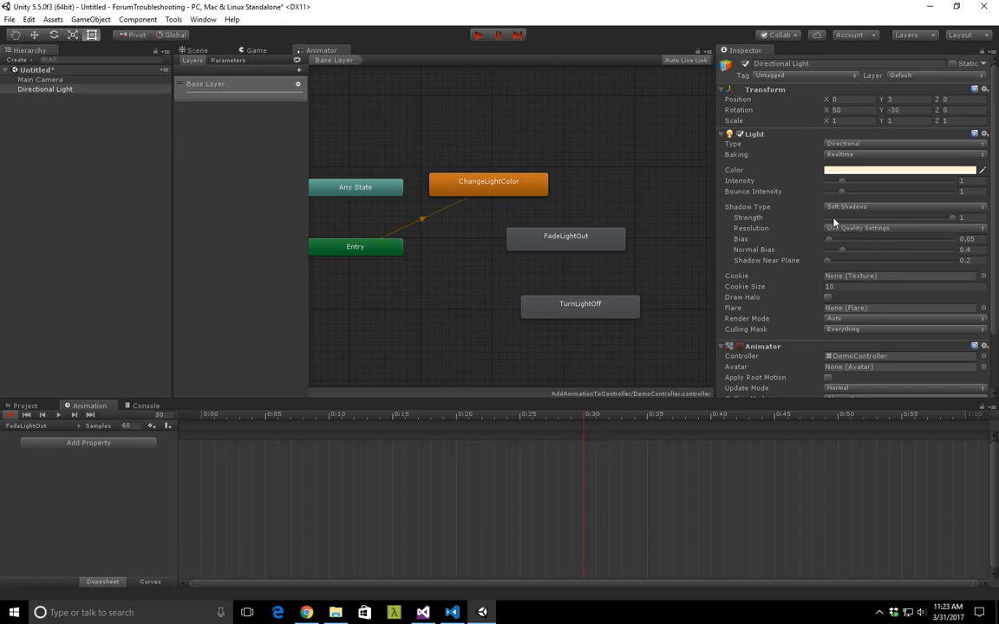
drag(842, 184, 767, 181)
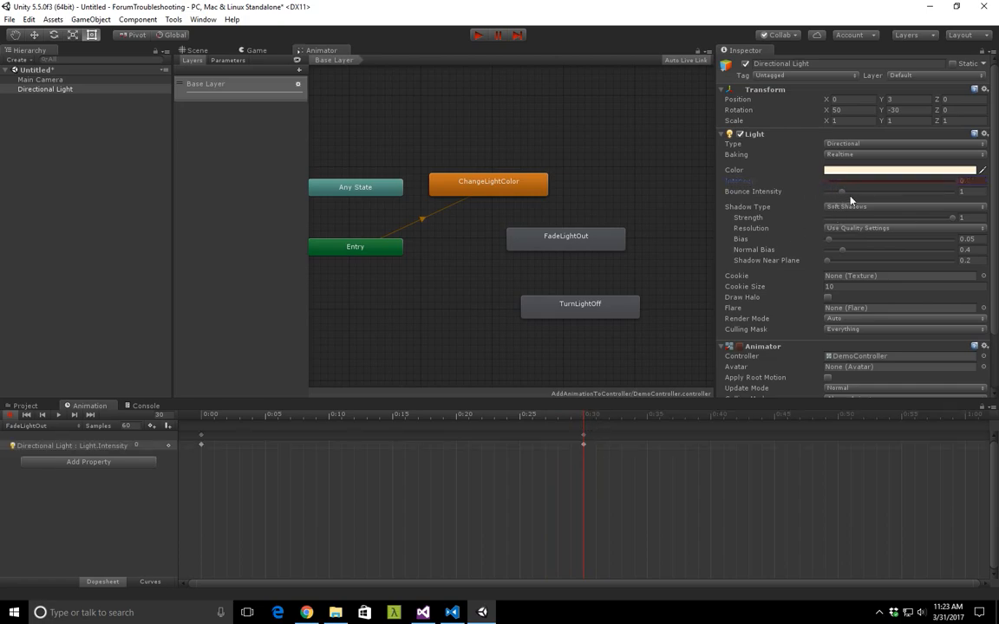
click(194, 51)
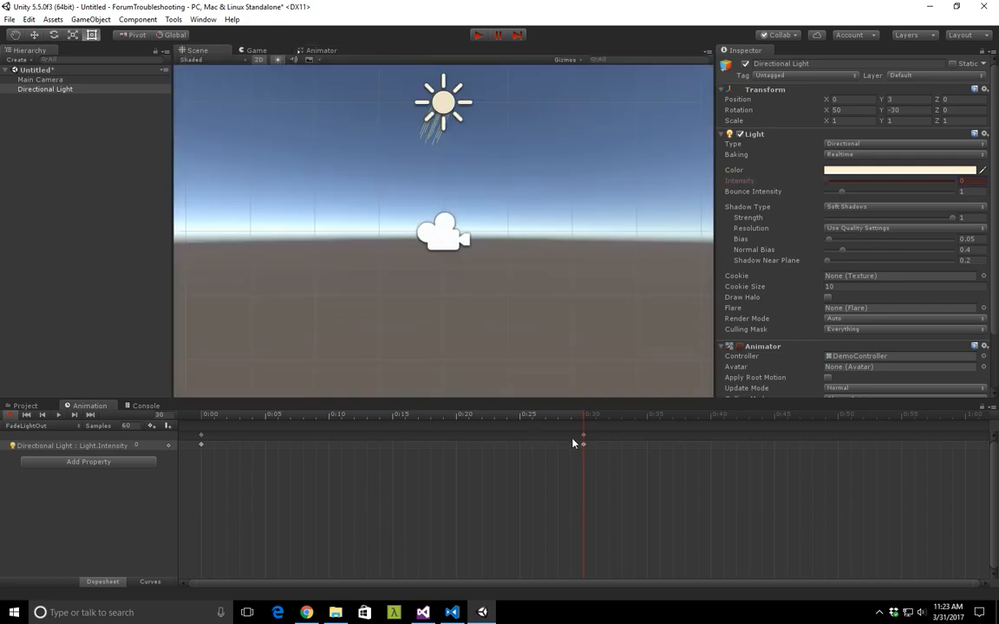
drag(582, 420, 579, 448)
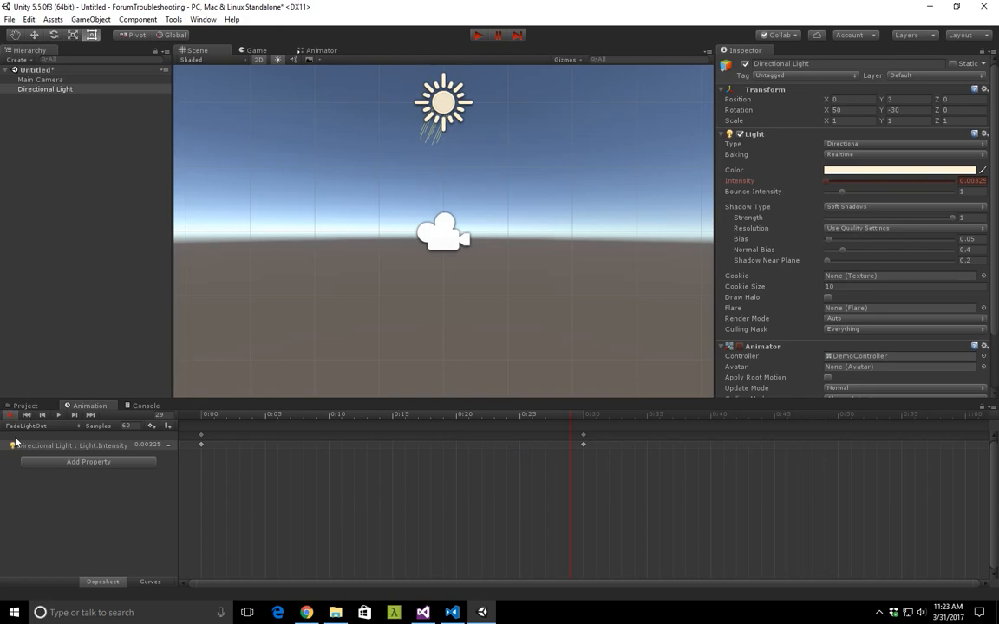
Stop animation recording and return to the project assets
click(25, 406)
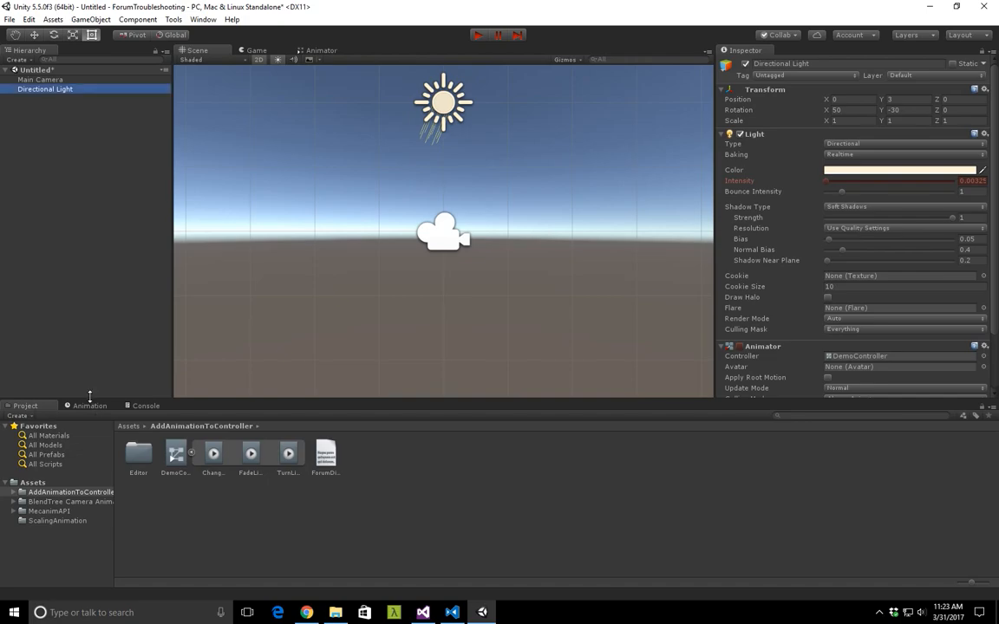
click(83, 405)
click(14, 418)
click(25, 406)
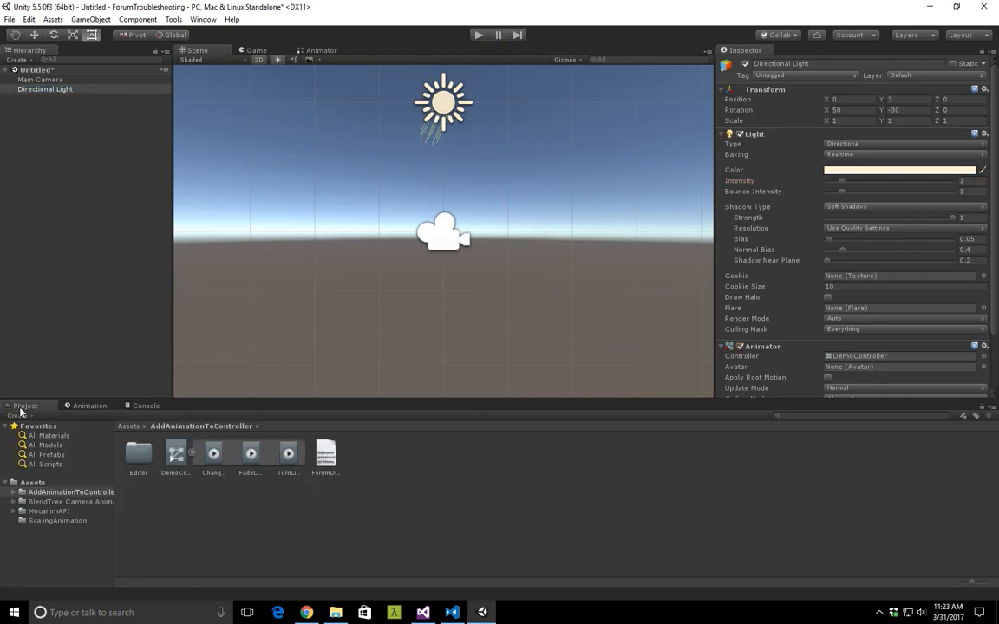
Check which asset commands, including Delete, are available for the ChangeLightColor clip, then reselect the Directional Light
click(214, 456)
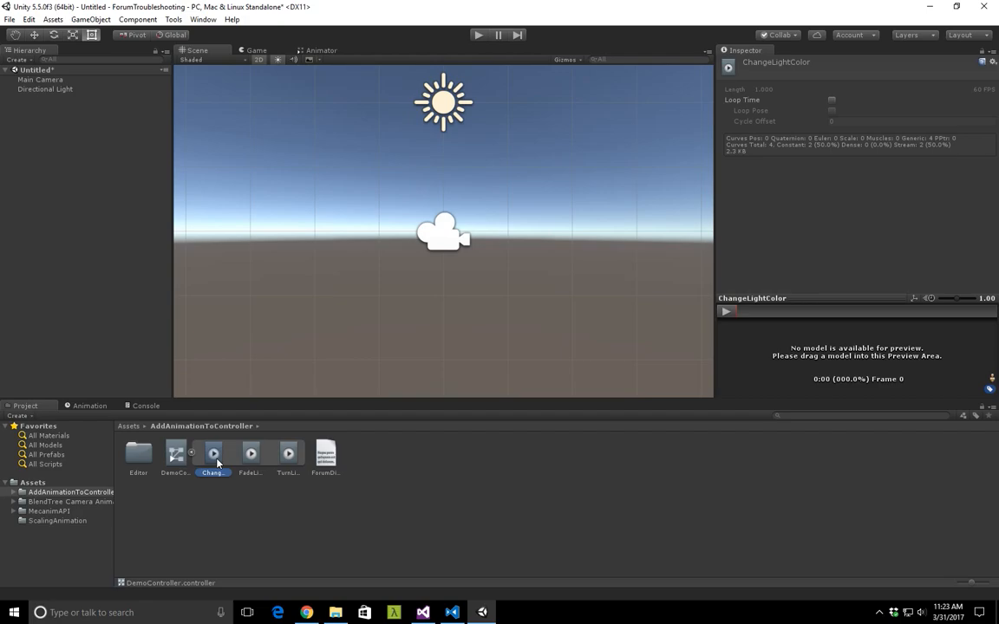
right_click(217, 464)
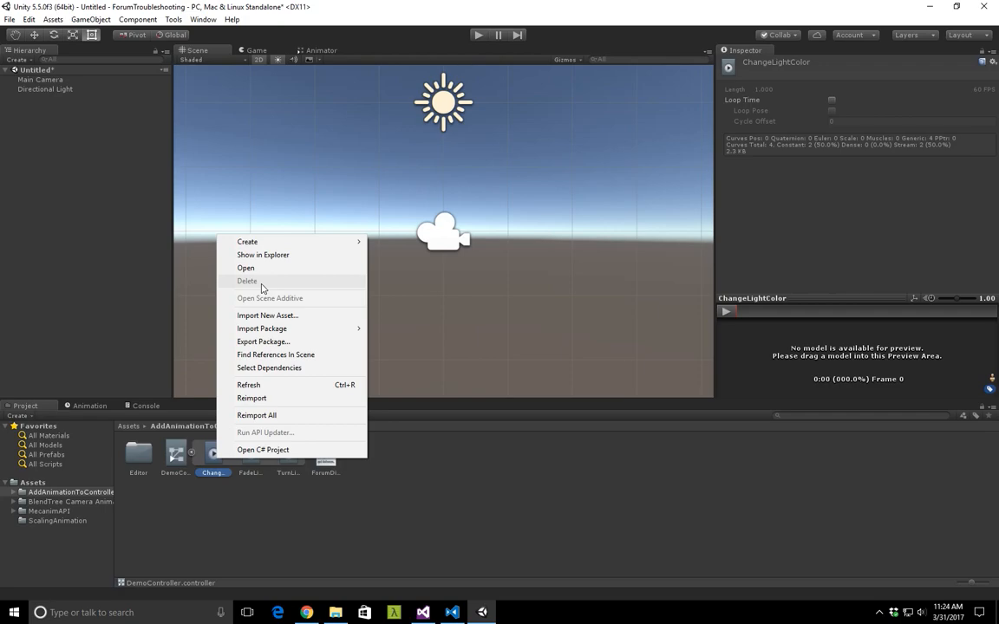
click(70, 90)
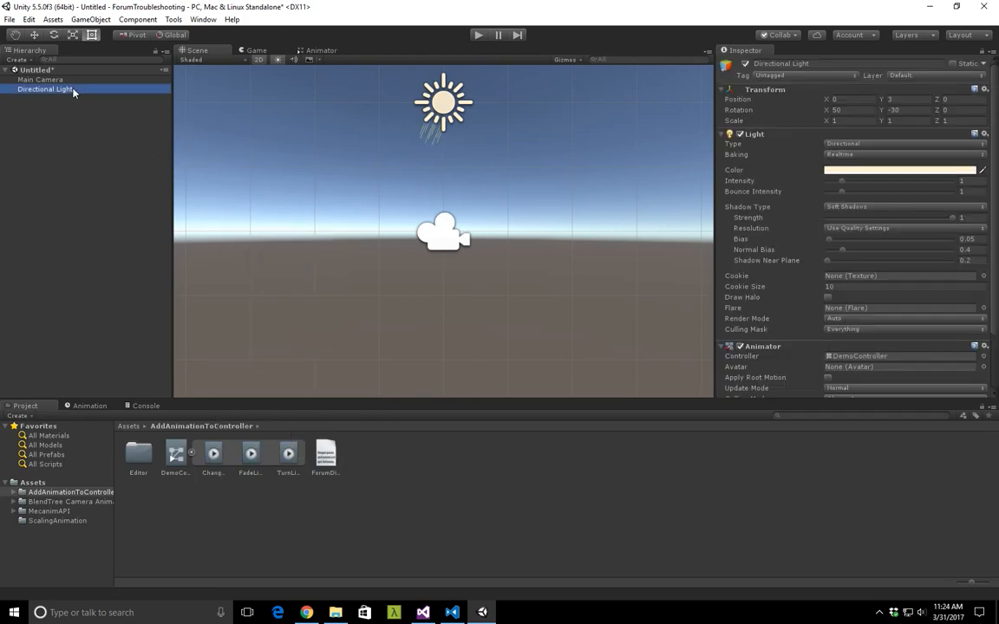
Remove the TurnLightOff and ChangeLightColor clips from DemoController through its custom inspector
click(176, 455)
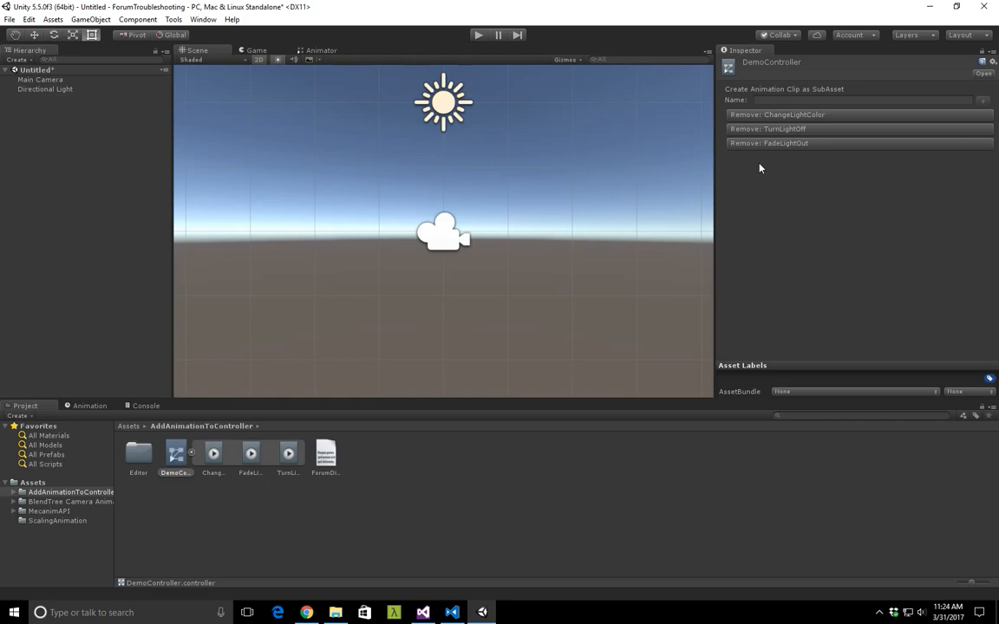
click(809, 130)
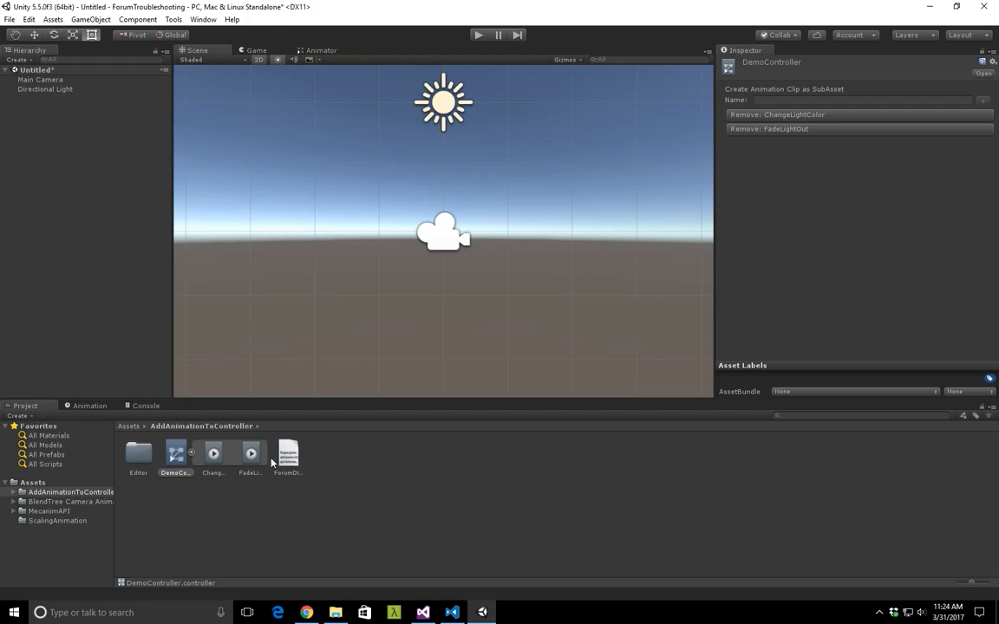
click(215, 453)
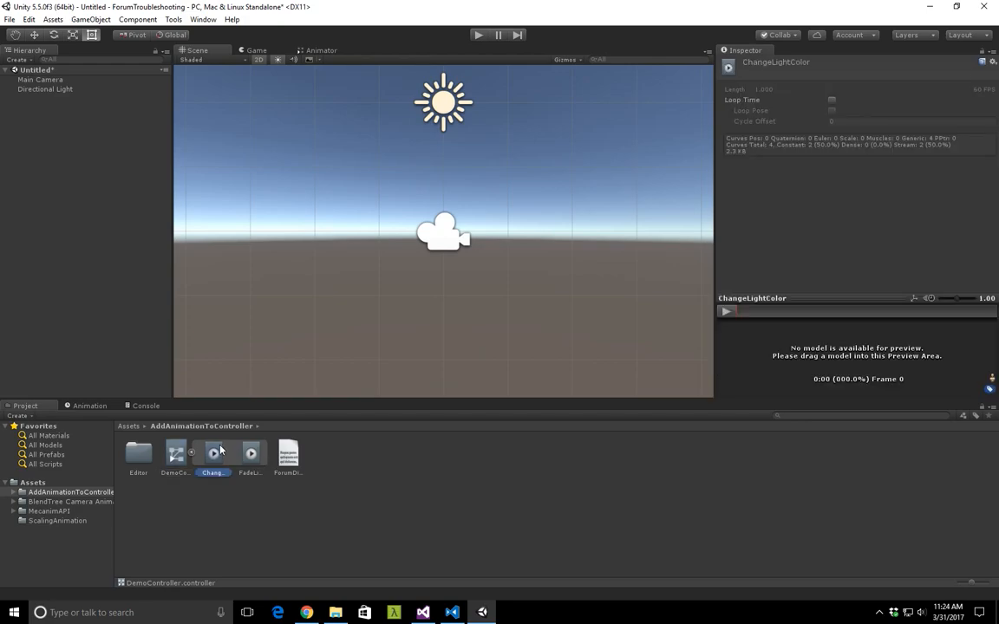
click(175, 452)
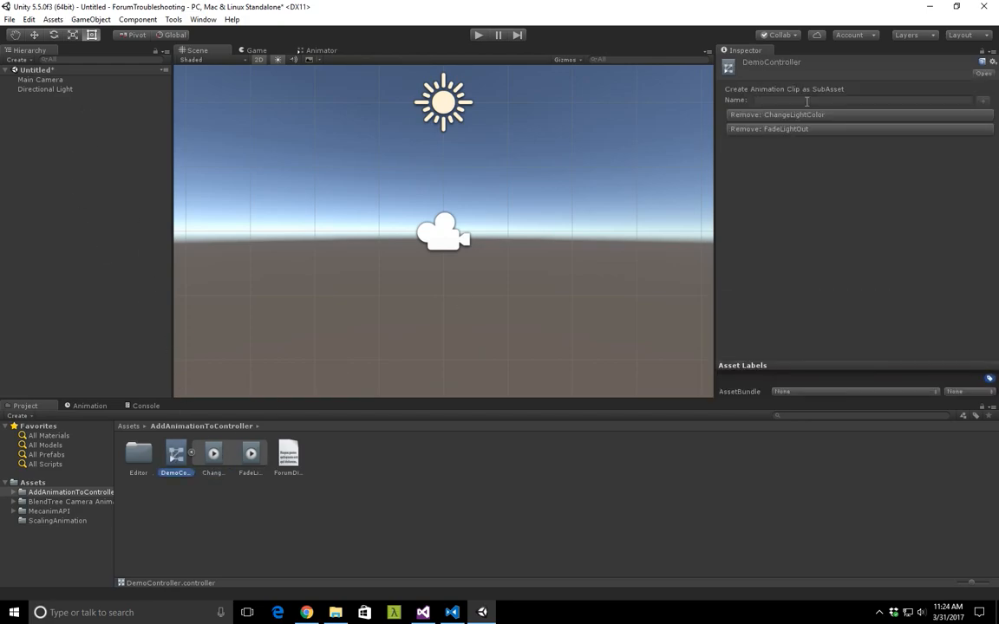
click(801, 115)
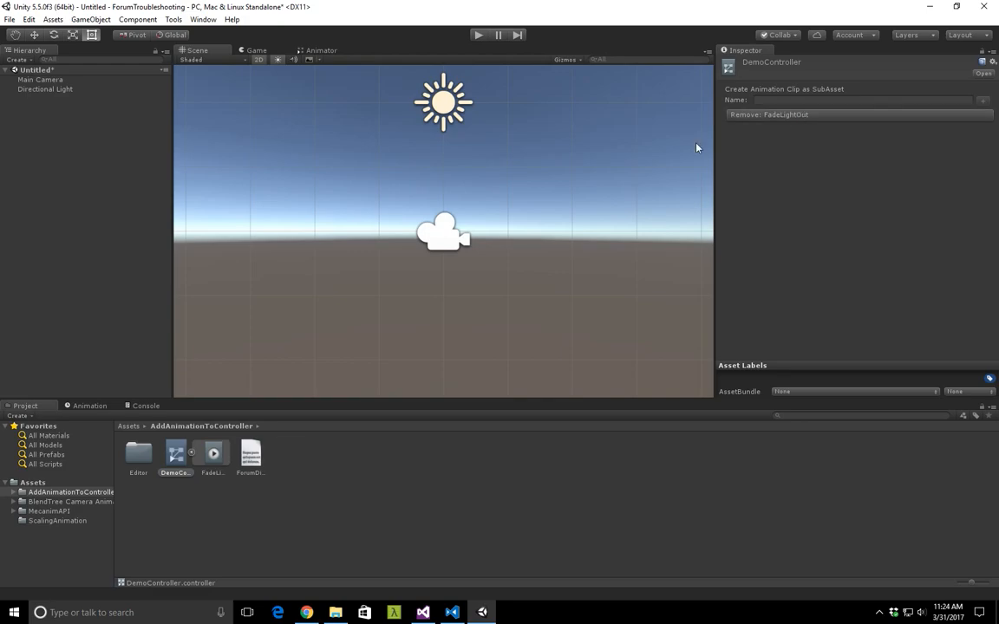
Inspect the FadeLightOut clip, then check the motion assigned to DemoController's ChangeLightColor, TurnLightOff and FadeLightOut states in the animator graph
click(213, 460)
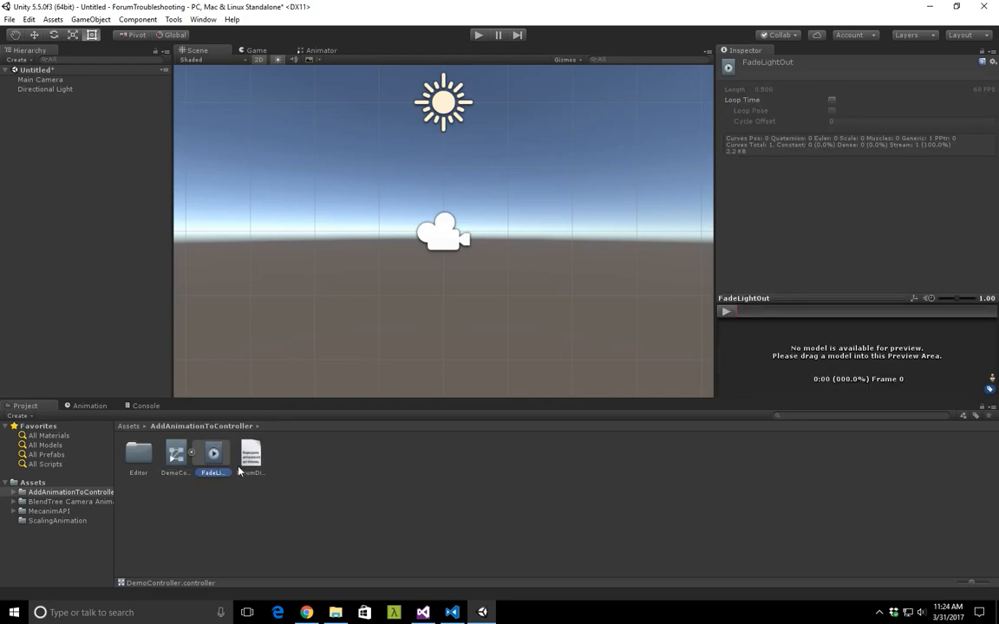
click(176, 454)
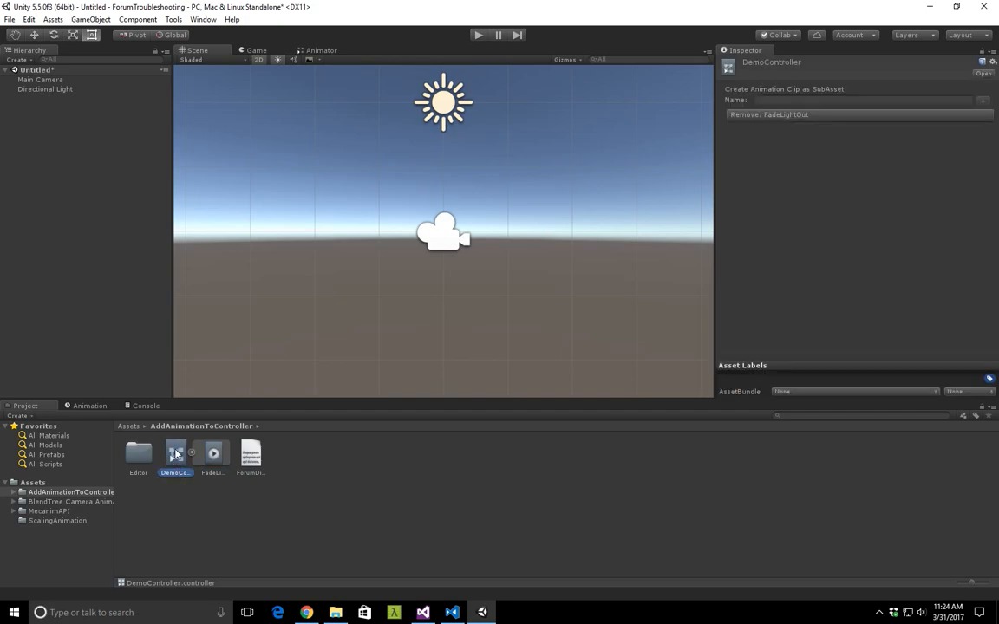
click(318, 51)
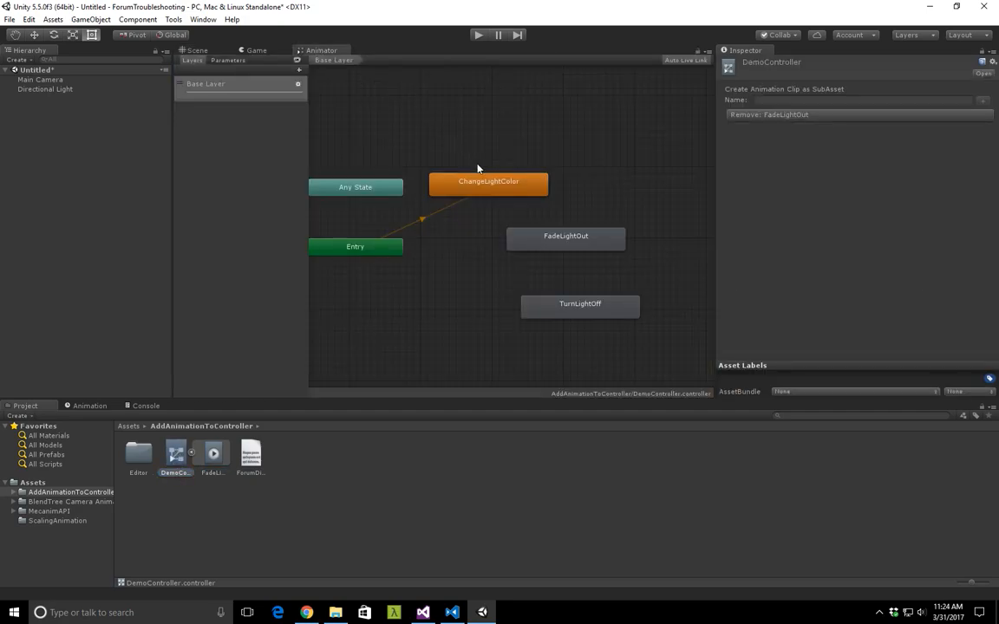
click(490, 186)
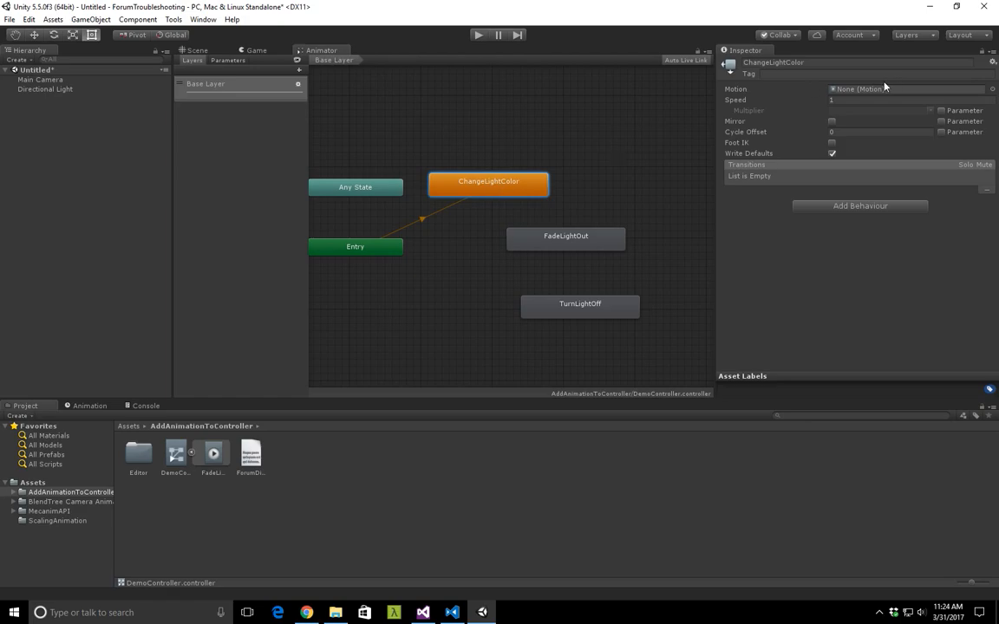
click(591, 310)
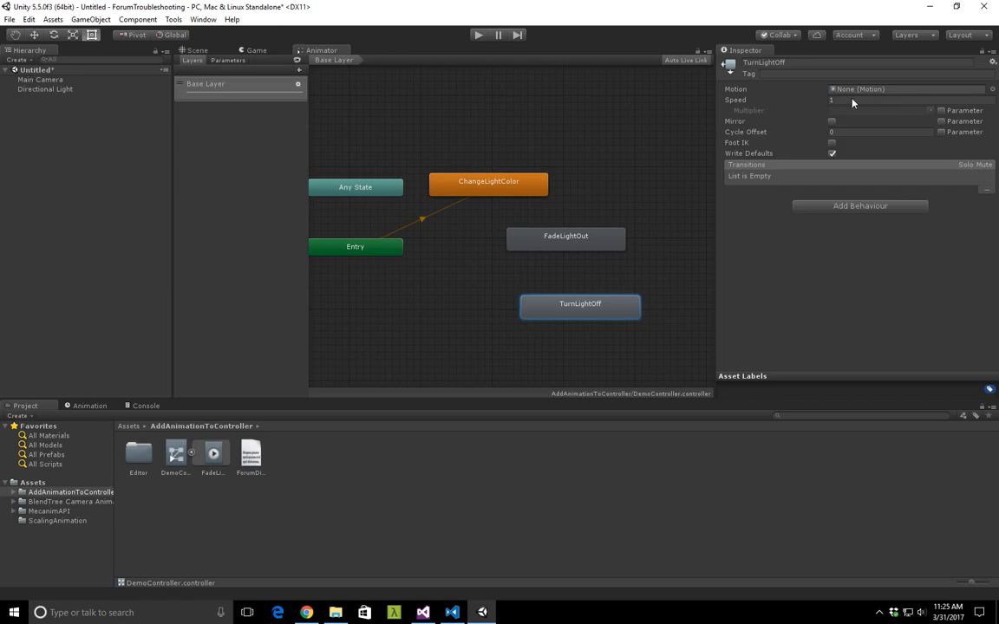
click(567, 243)
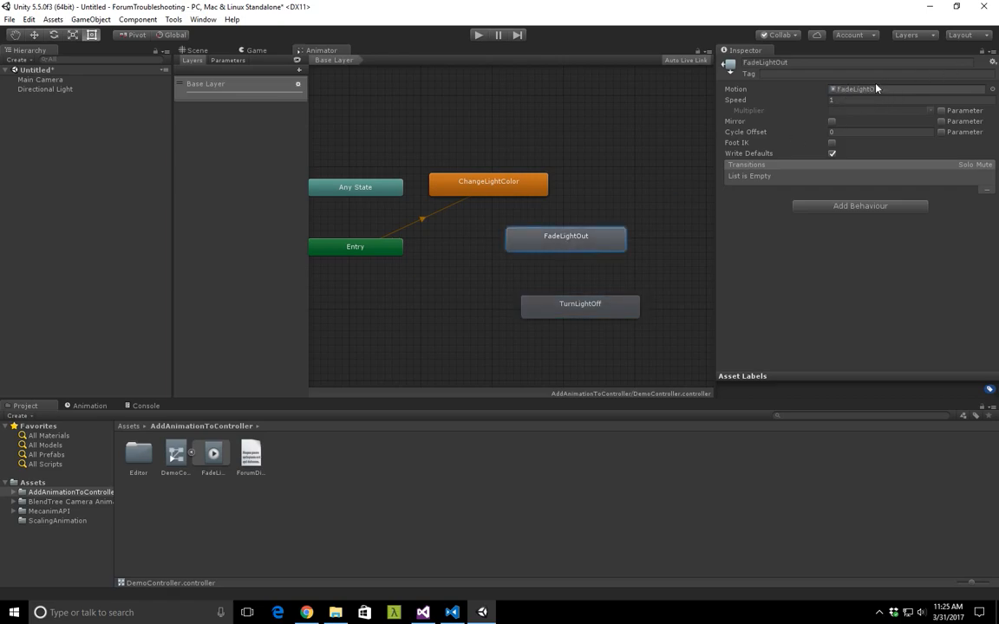